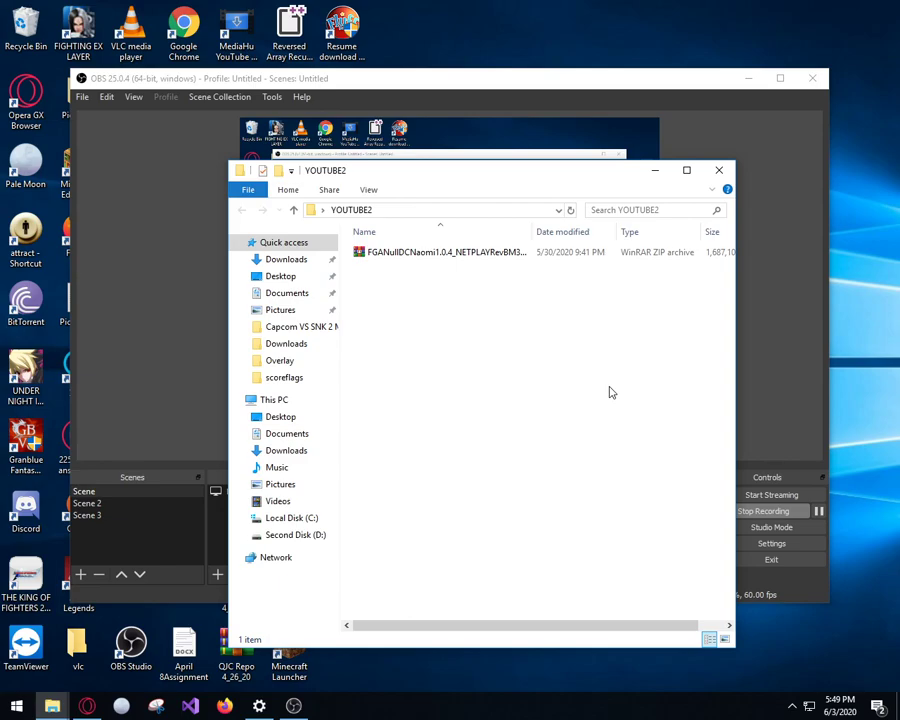
- Switch to the browser and read through the FGC ARCADIA NullDC Guide, from the prerequisites and download links to the controls section
{"action": "right_click", "coordinate": [425, 256]}
{"action": "left_click", "coordinate": [408, 316]}
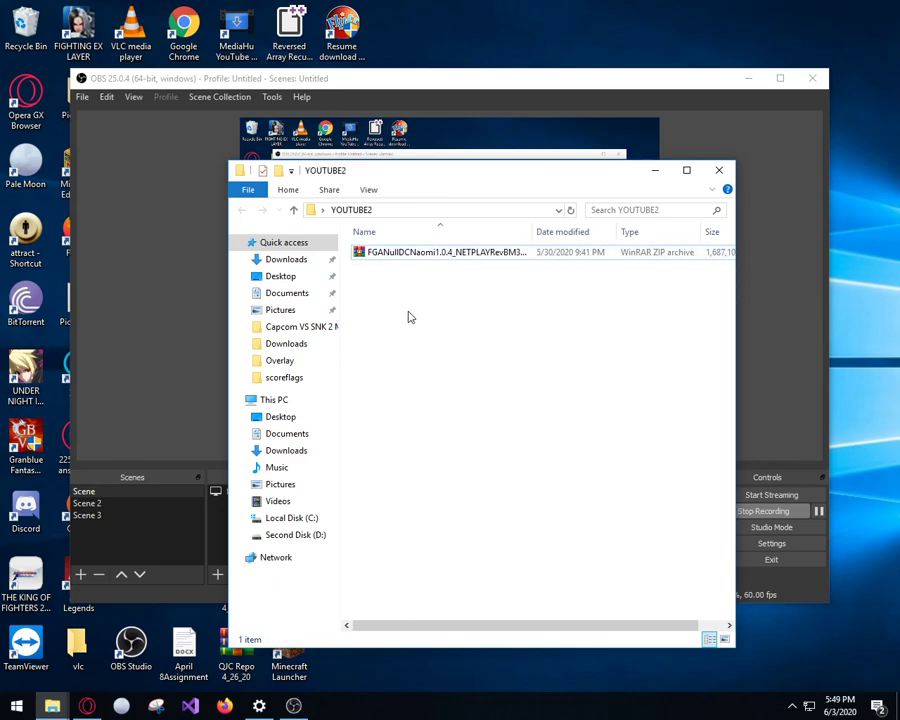
{"action": "left_click", "coordinate": [84, 708]}
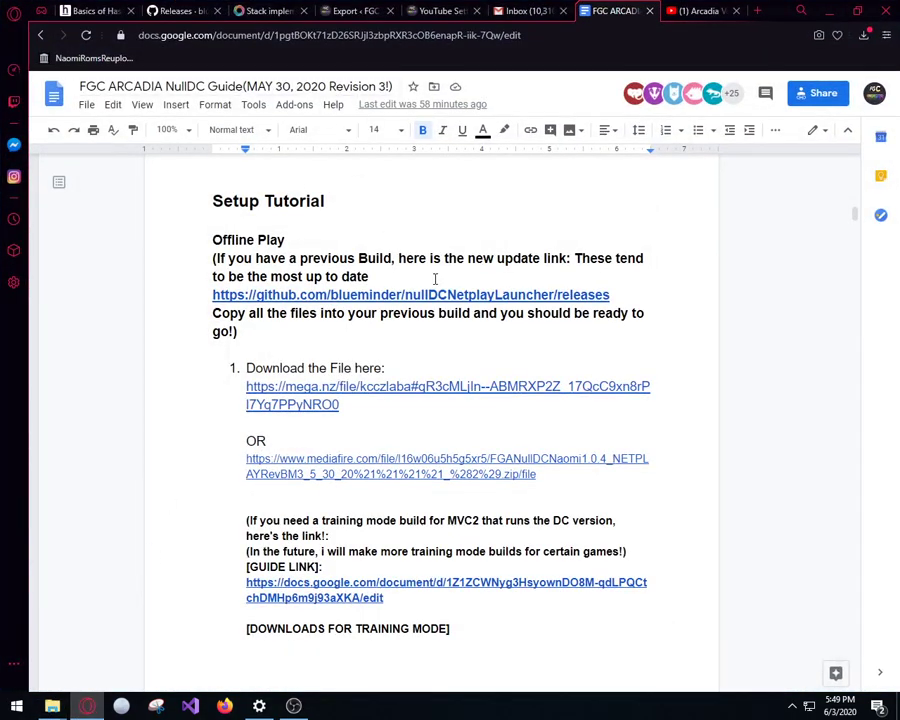
{"action": "scroll", "coordinate": [435, 279], "scroll_direction": "up", "scroll_amount": 10}
{"action": "scroll", "coordinate": [435, 279], "scroll_direction": "up", "scroll_amount": 5}
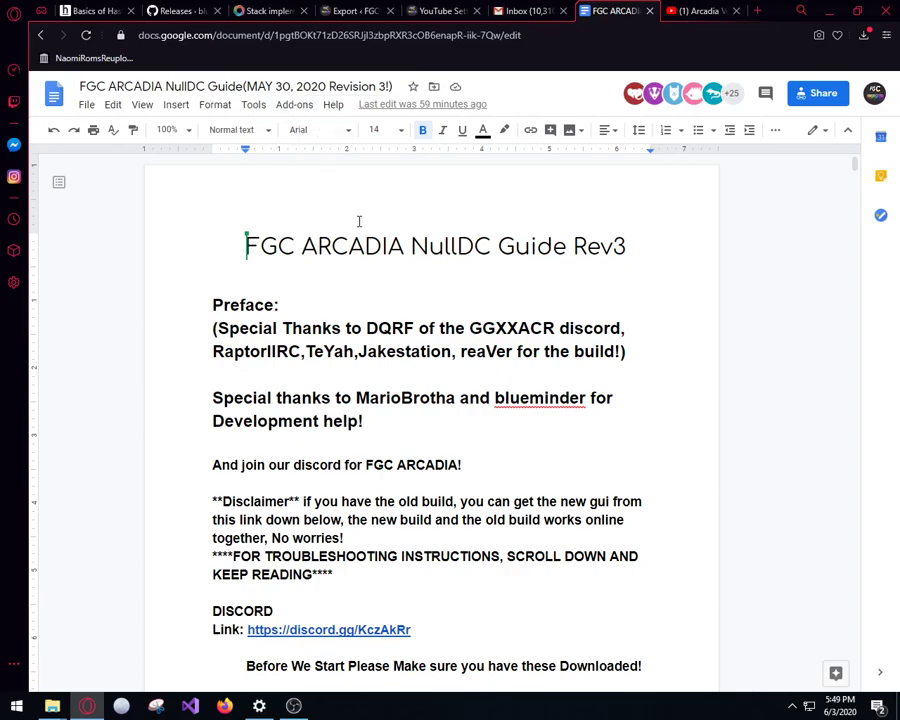
{"action": "scroll", "coordinate": [388, 296], "scroll_direction": "down", "scroll_amount": 3}
{"action": "scroll", "coordinate": [388, 296], "scroll_direction": "down", "scroll_amount": 12}
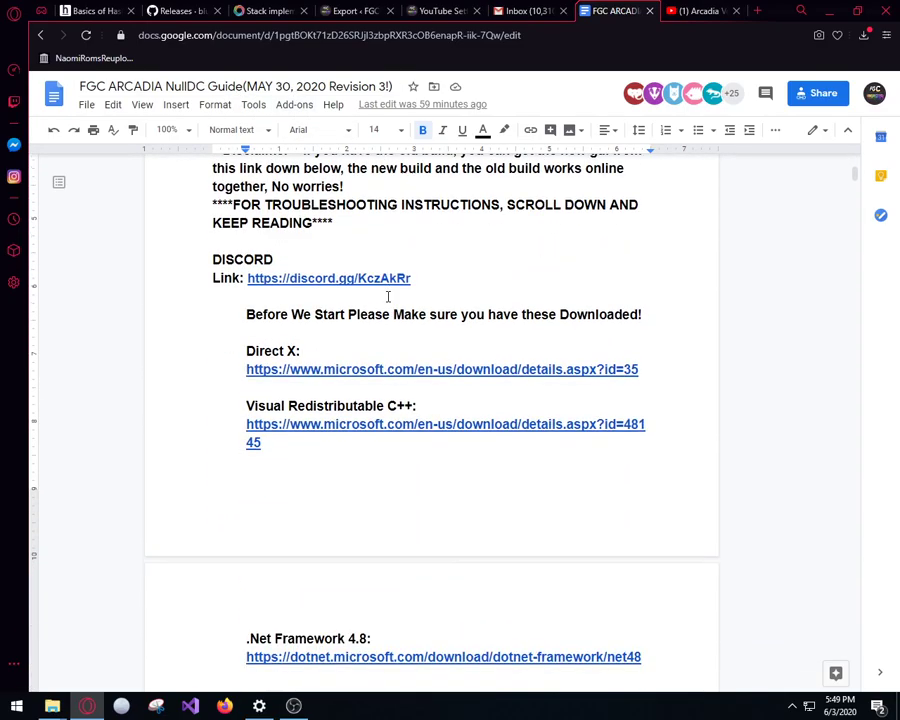
{"action": "scroll", "coordinate": [388, 296], "scroll_direction": "down", "scroll_amount": 15}
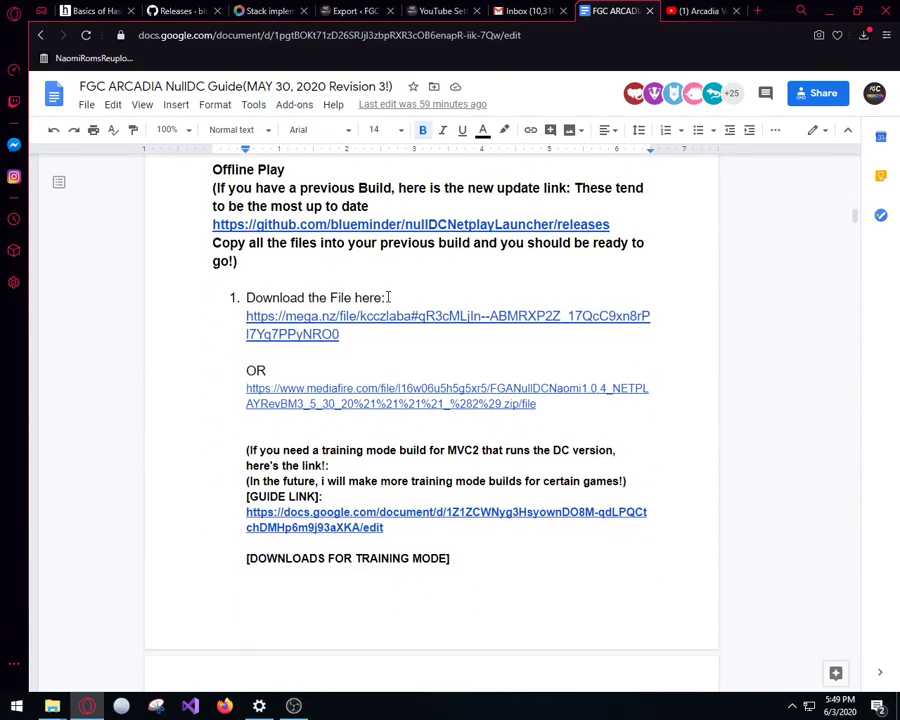
{"action": "scroll", "coordinate": [388, 296], "scroll_direction": "down", "scroll_amount": 15}
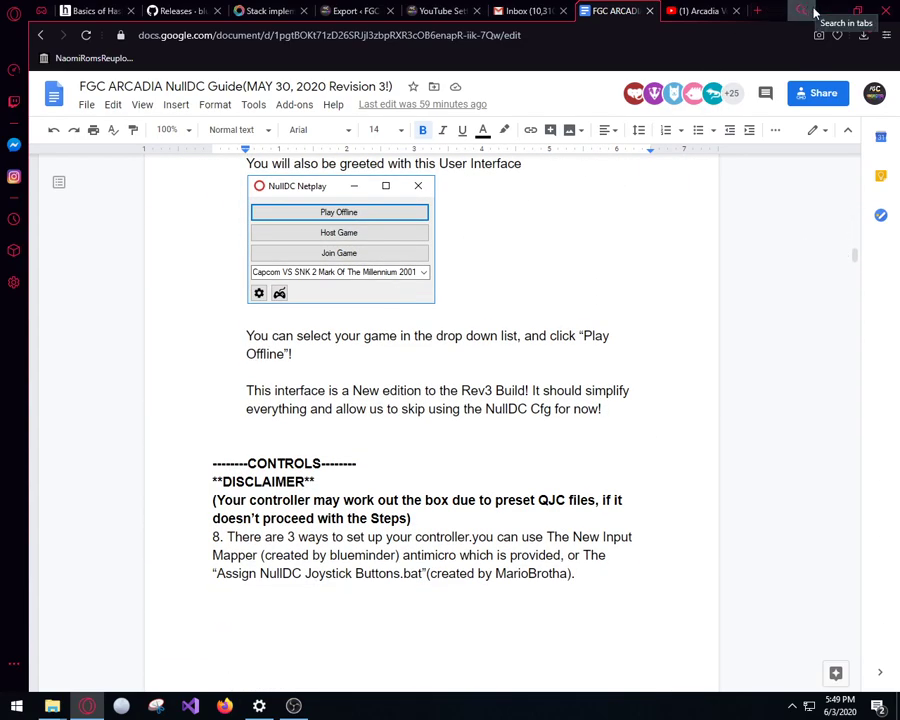
{"action": "scroll", "coordinate": [752, 265], "scroll_direction": "down", "scroll_amount": 1}
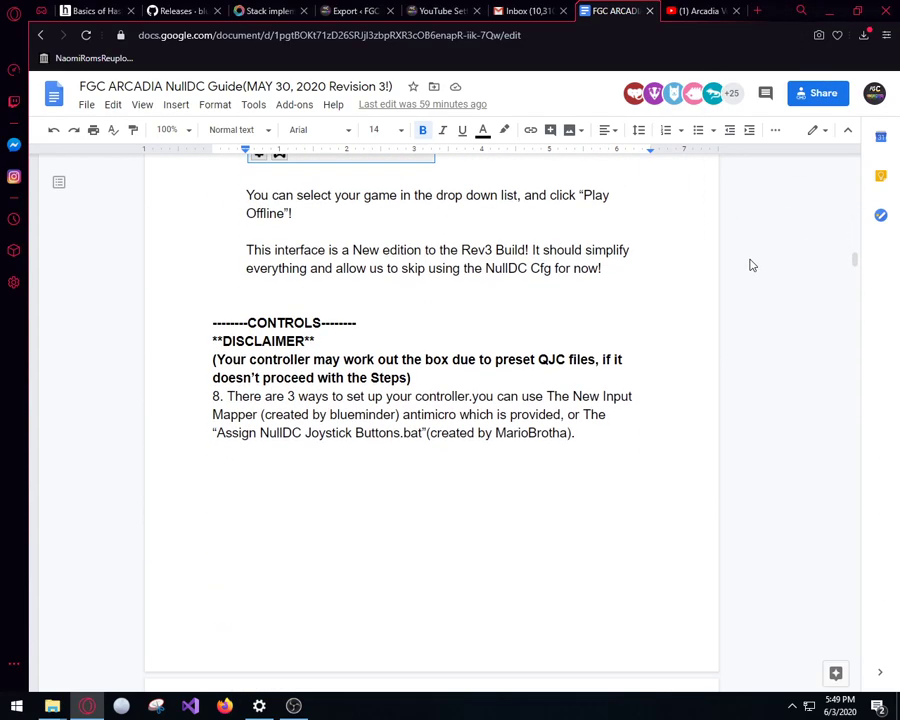
{"action": "left_click", "coordinate": [828, 10]}
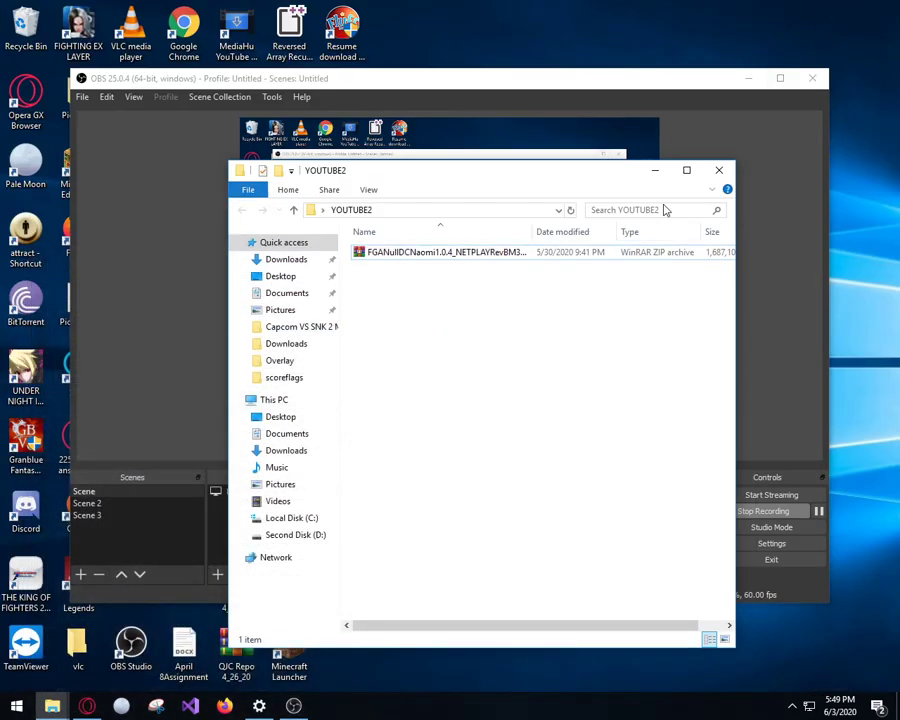
- Extract the FGANullDCNaomi1.0.4_NETPLAYRevBM3 ZIP archive directly into the YOUTUBE2 folder
{"action": "right_click", "coordinate": [477, 260]}
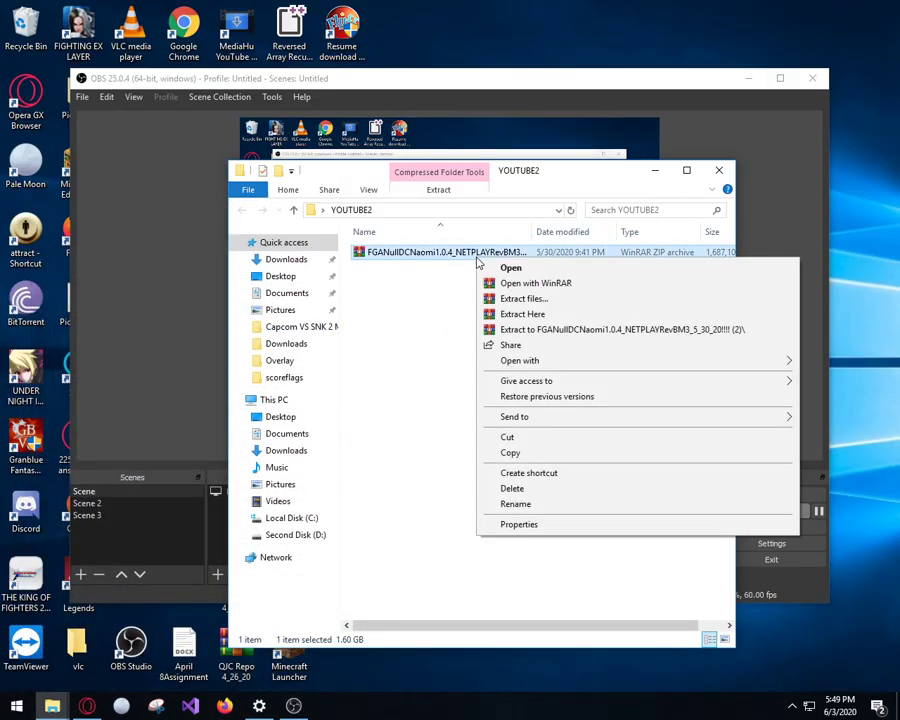
{"action": "left_click", "coordinate": [517, 316]}
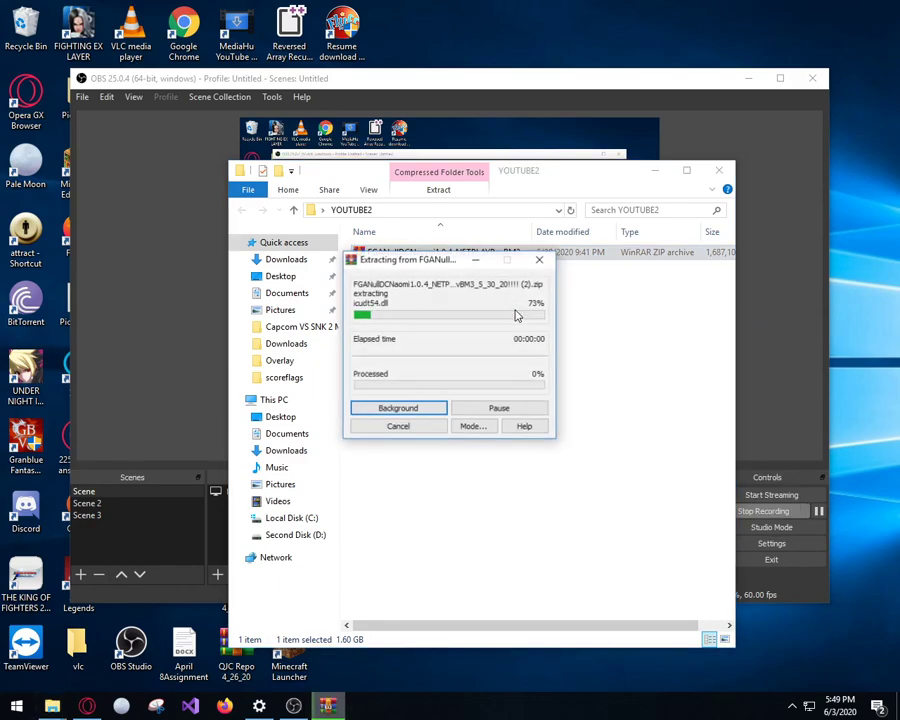
{"action": "left_click", "coordinate": [818, 512]}
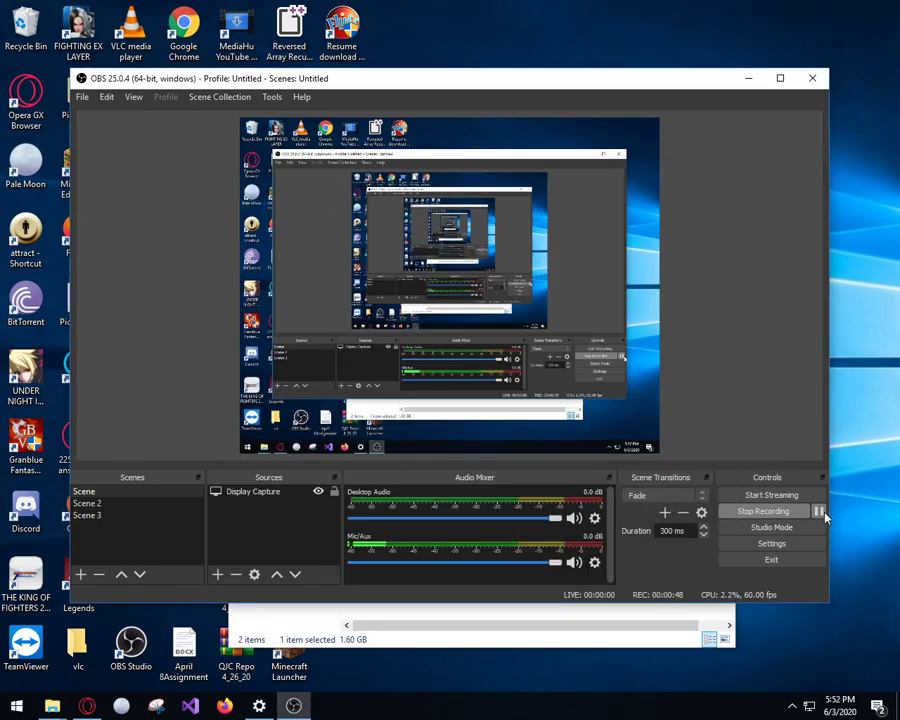
{"action": "left_click", "coordinate": [594, 621]}
{"action": "left_click", "coordinate": [480, 368]}
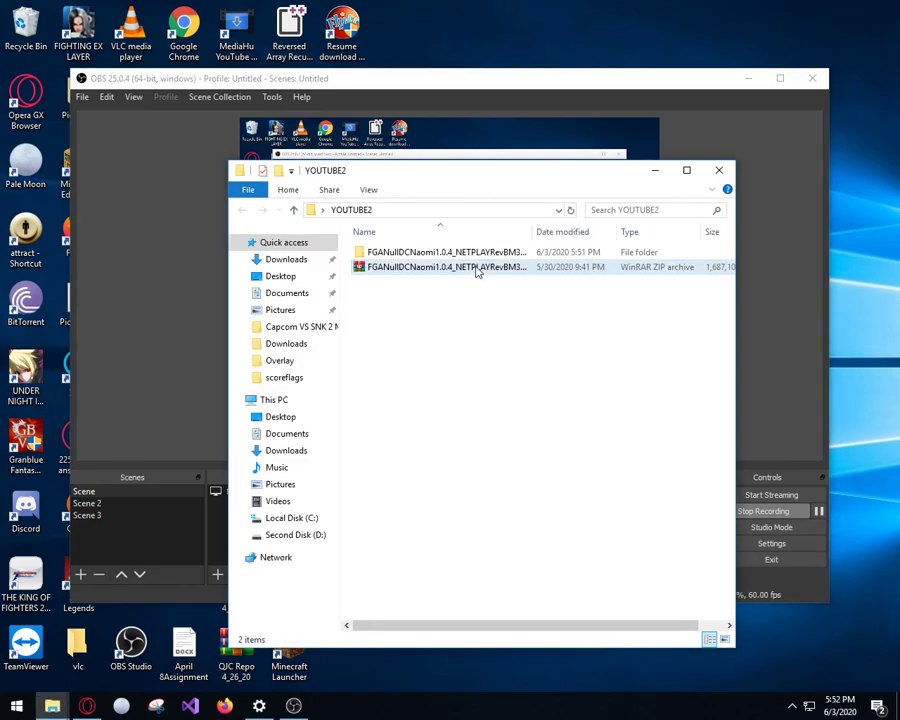
- Open the extracted FGANullDCNaomi folder and run the NullDC Launcher batch file
{"action": "double_click", "coordinate": [478, 253]}
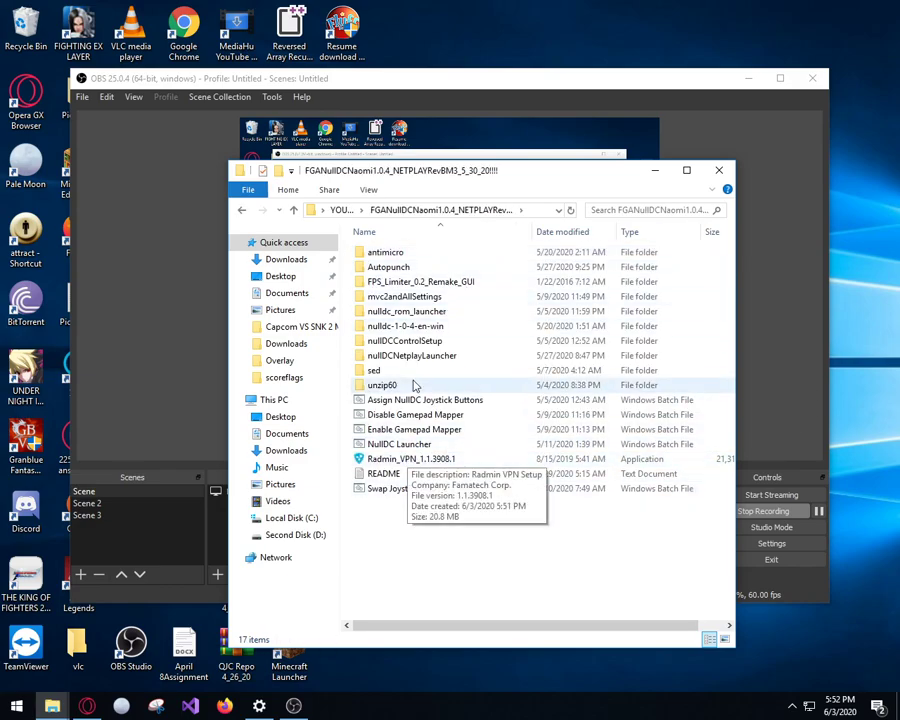
{"action": "left_click", "coordinate": [406, 447]}
{"action": "double_click", "coordinate": [406, 447]}
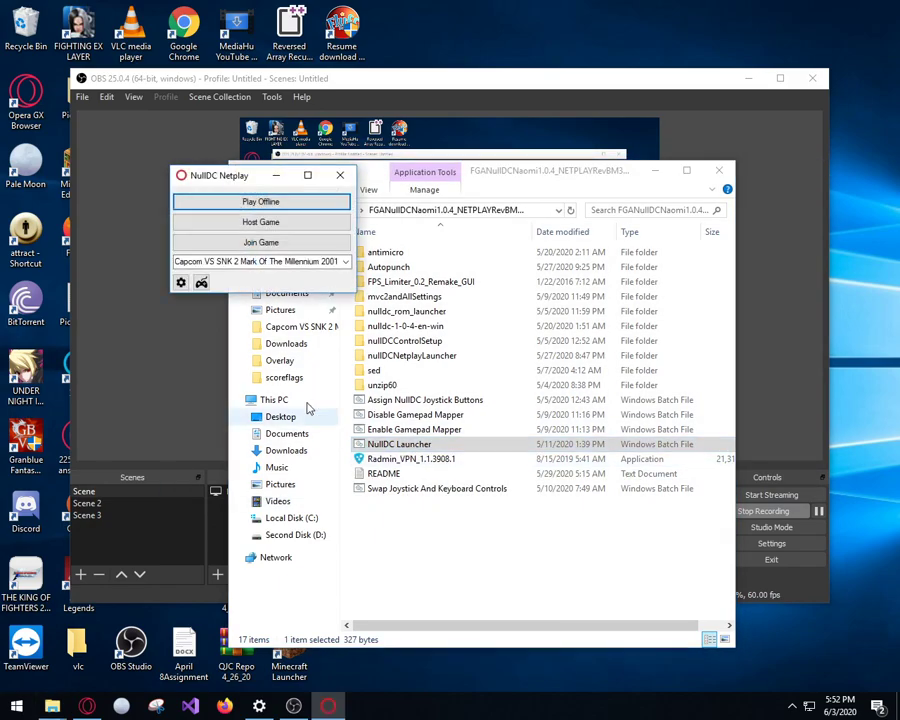
{"action": "left_click_drag", "start_coordinate": [222, 184], "coordinate": [265, 230]}
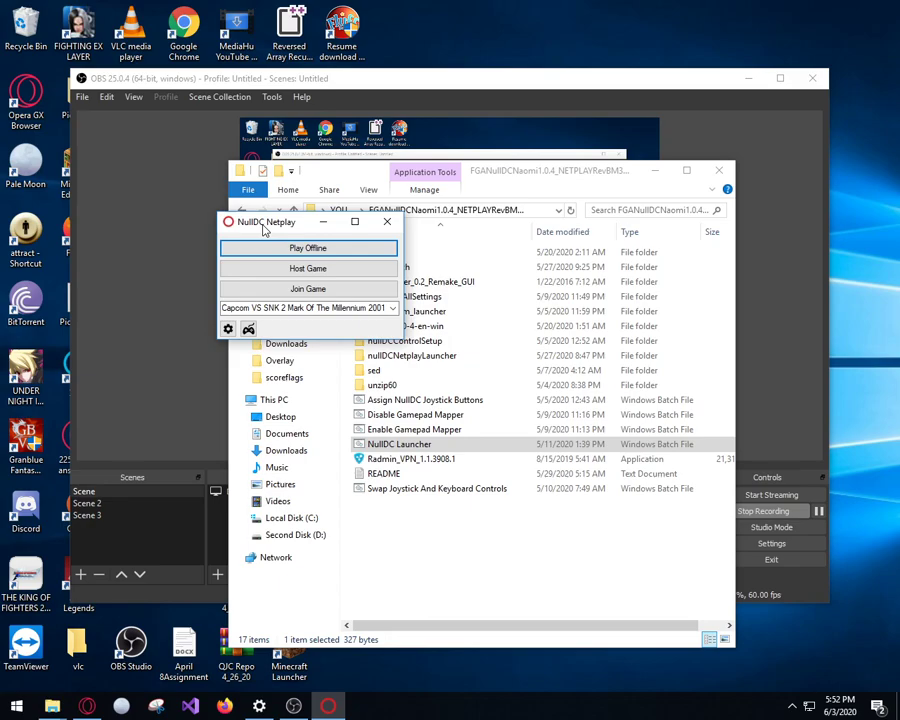
- Review the launcher's list of games and its Input, Window and Advanced settings without changing anything
{"action": "left_click", "coordinate": [391, 309]}
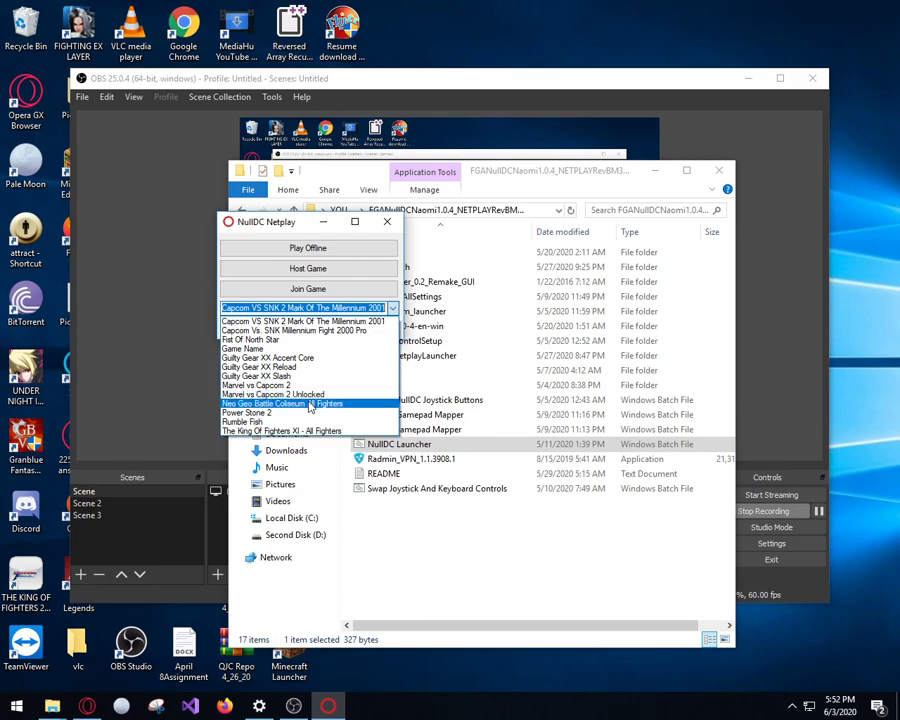
{"action": "left_click", "coordinate": [392, 311]}
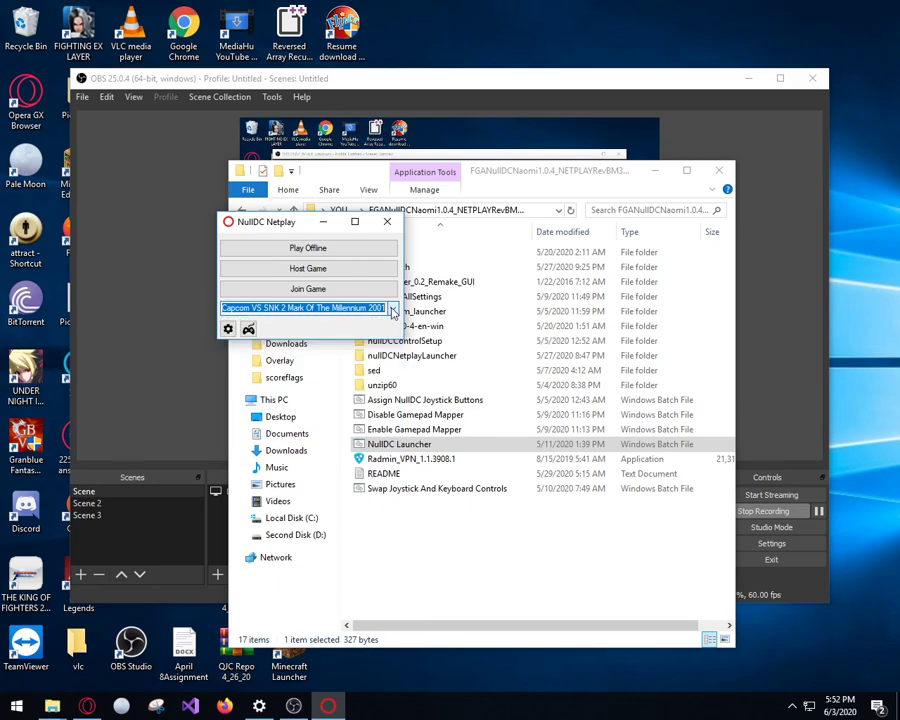
{"action": "left_click", "coordinate": [228, 329]}
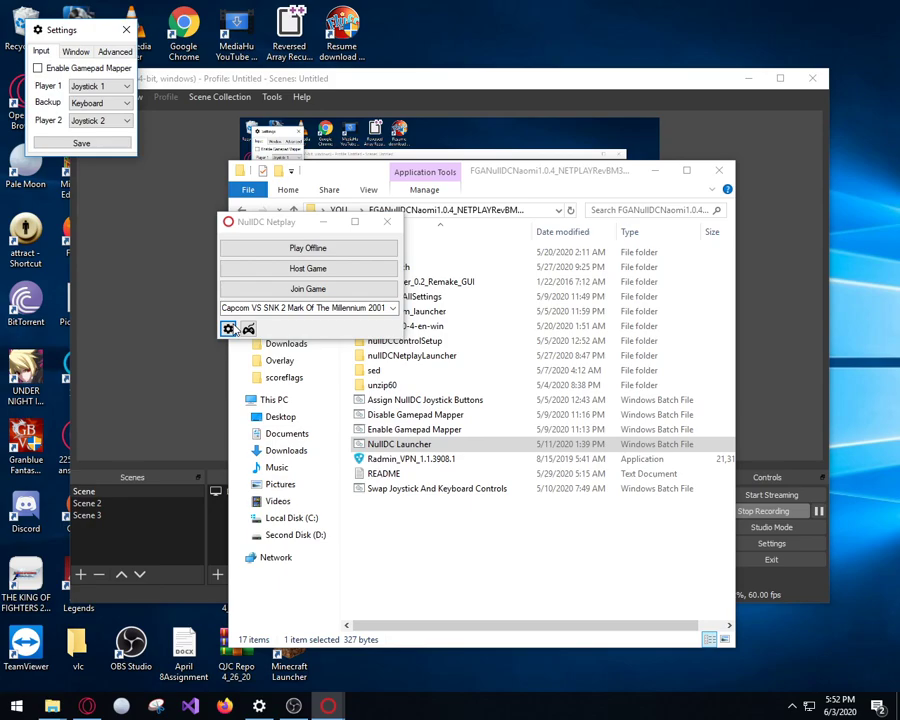
{"action": "left_click", "coordinate": [75, 51]}
{"action": "left_click", "coordinate": [106, 52]}
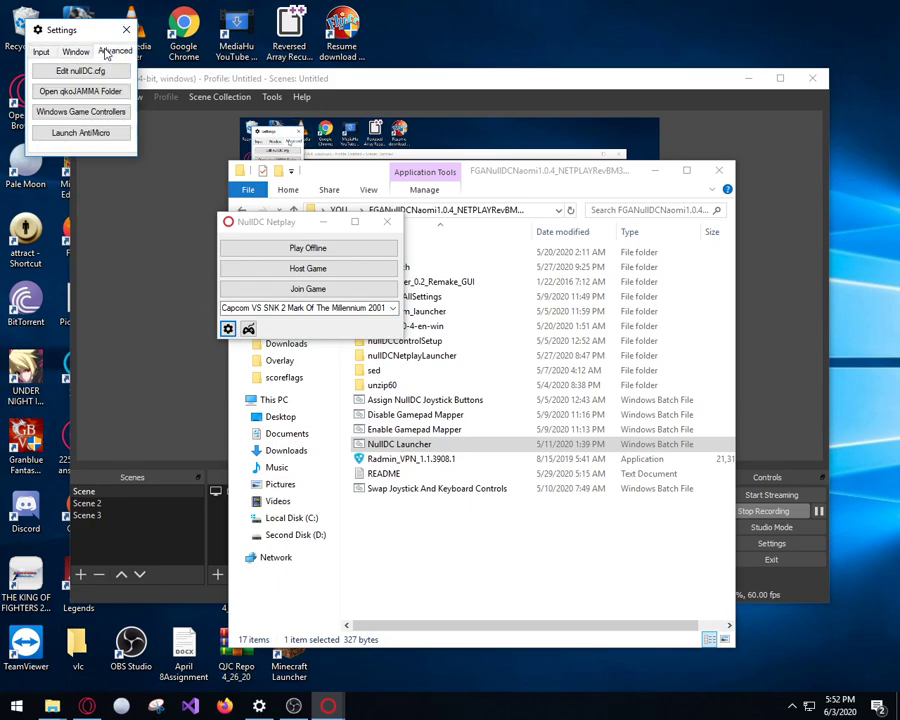
{"action": "left_click", "coordinate": [40, 52]}
{"action": "left_click", "coordinate": [127, 30]}
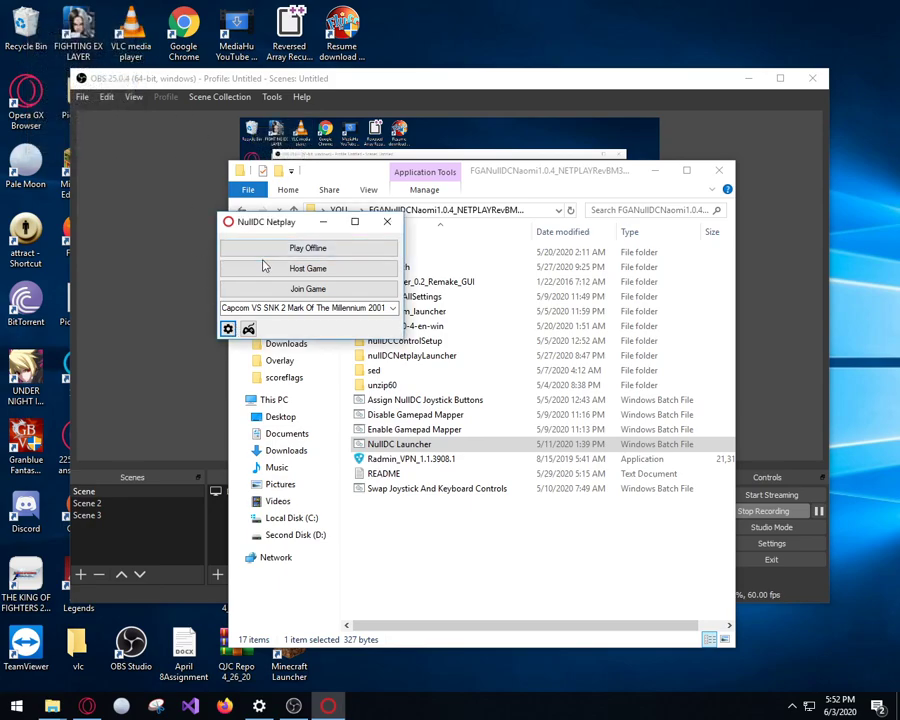
- Begin the launcher's controller setup with Digital input and map the joystick directions
{"action": "left_click", "coordinate": [249, 329]}
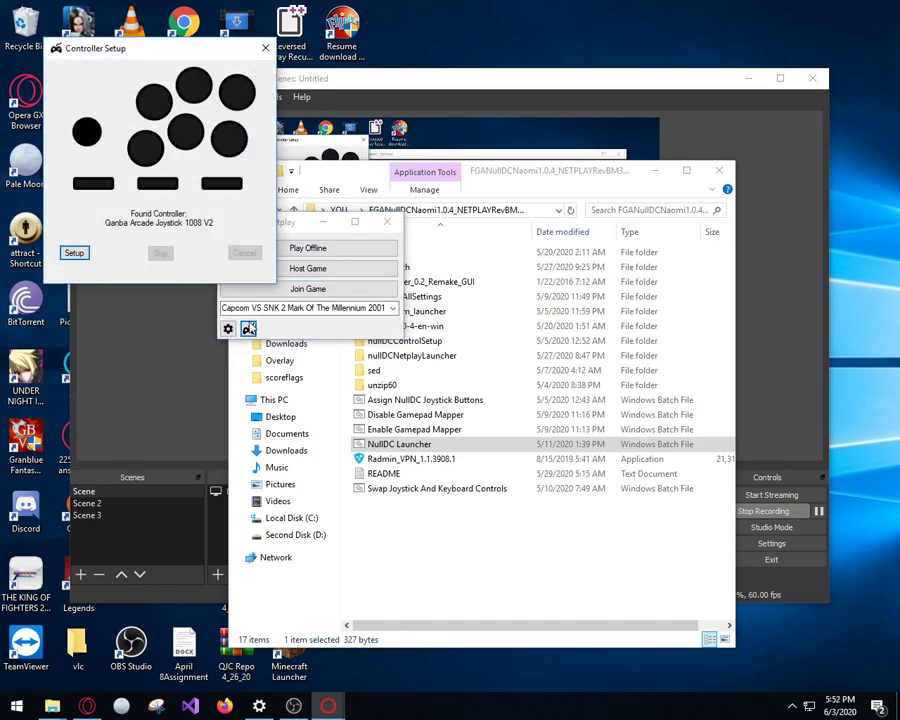
{"action": "left_click", "coordinate": [70, 253]}
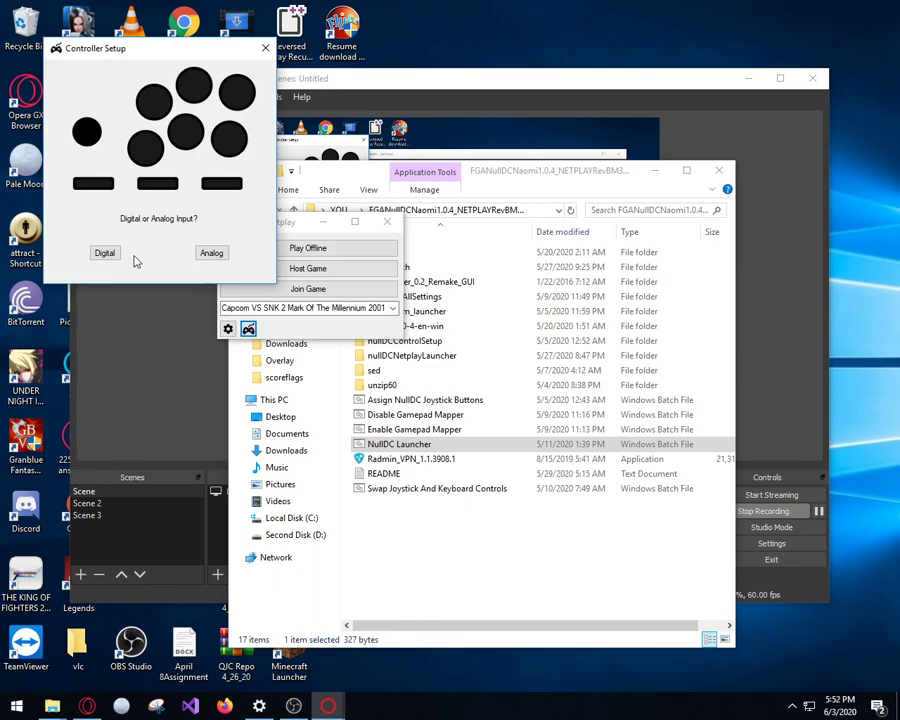
{"action": "left_click", "coordinate": [99, 255]}
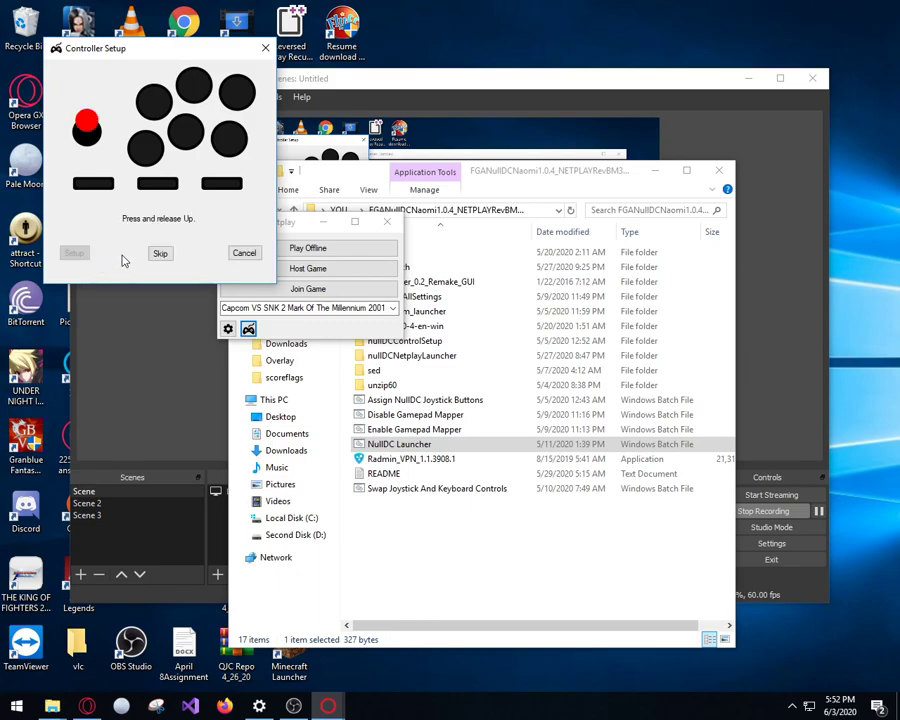
{"action": "key", "text": "Up"}
{"action": "key", "text": "Right"}
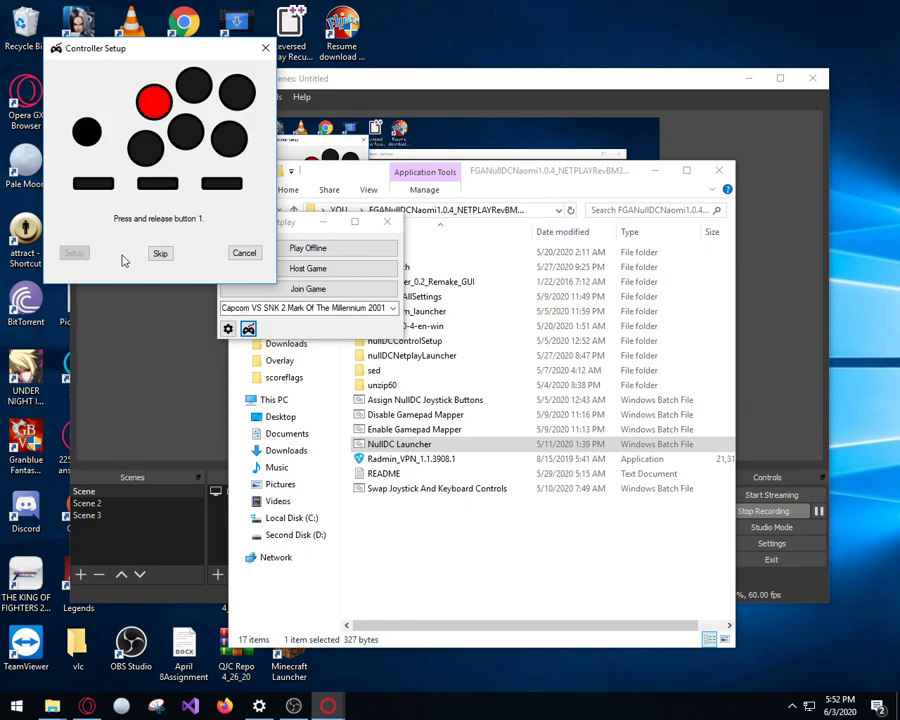
- Map the six action buttons, Start and Coin, skip the Test button, and close the controller setup
{"action": "key", "text": "ctrl"}
{"action": "key", "text": "alt"}
{"action": "key", "text": "space"}
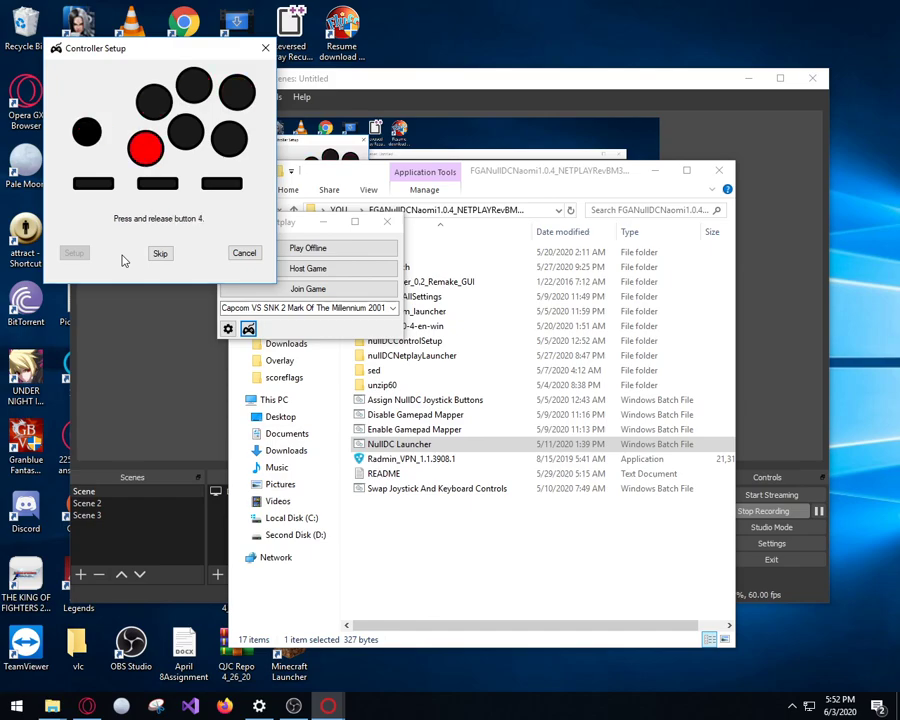
{"action": "key", "text": "shift"}
{"action": "key", "text": "z"}
{"action": "key", "text": "x"}
{"action": "key", "text": "1"}
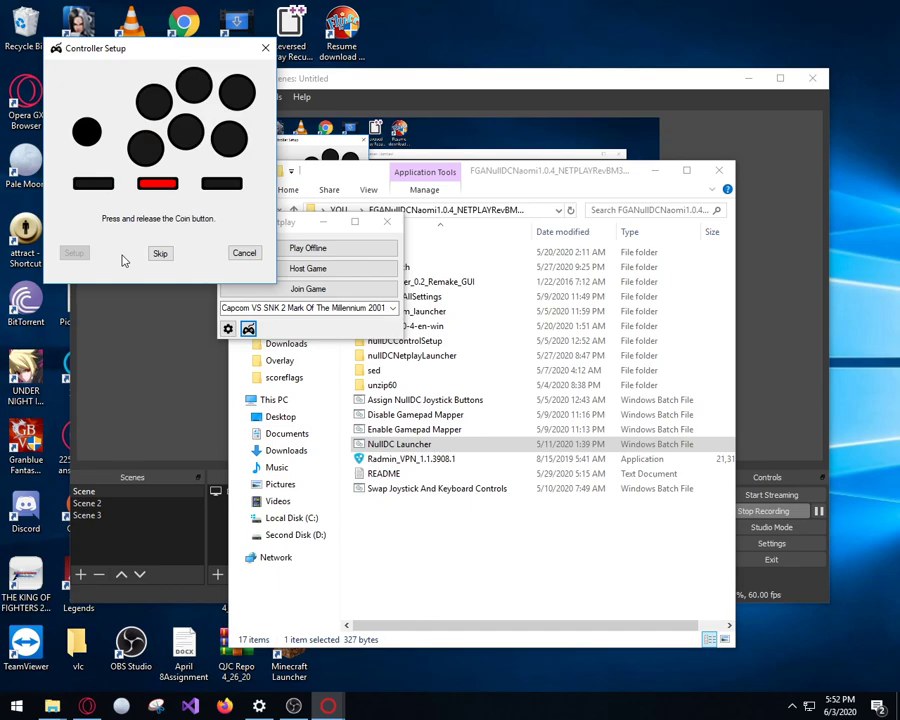
{"action": "key", "text": "5"}
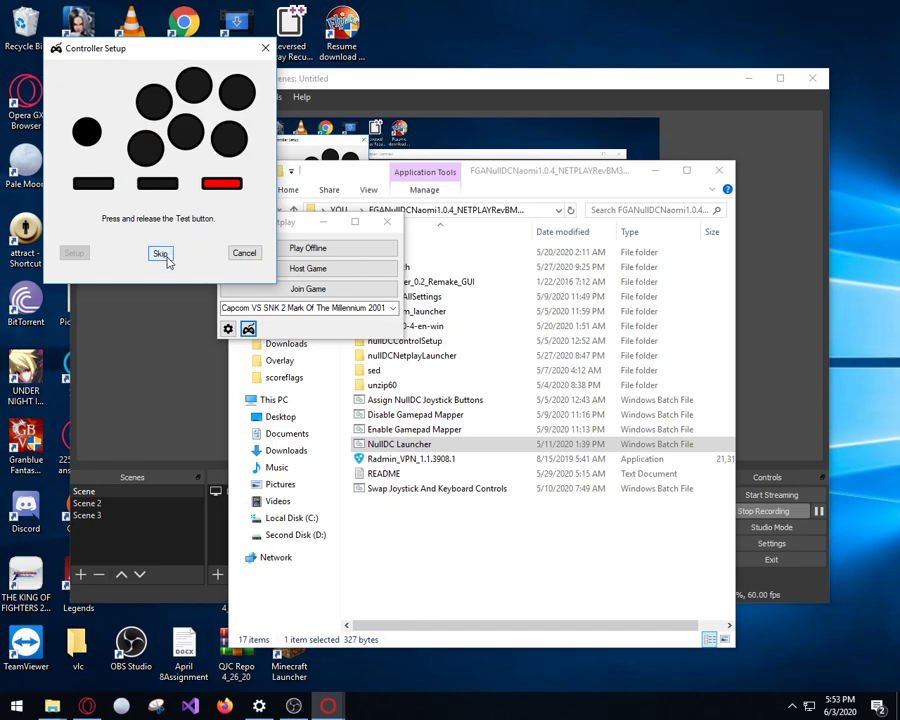
{"action": "left_click", "coordinate": [161, 254]}
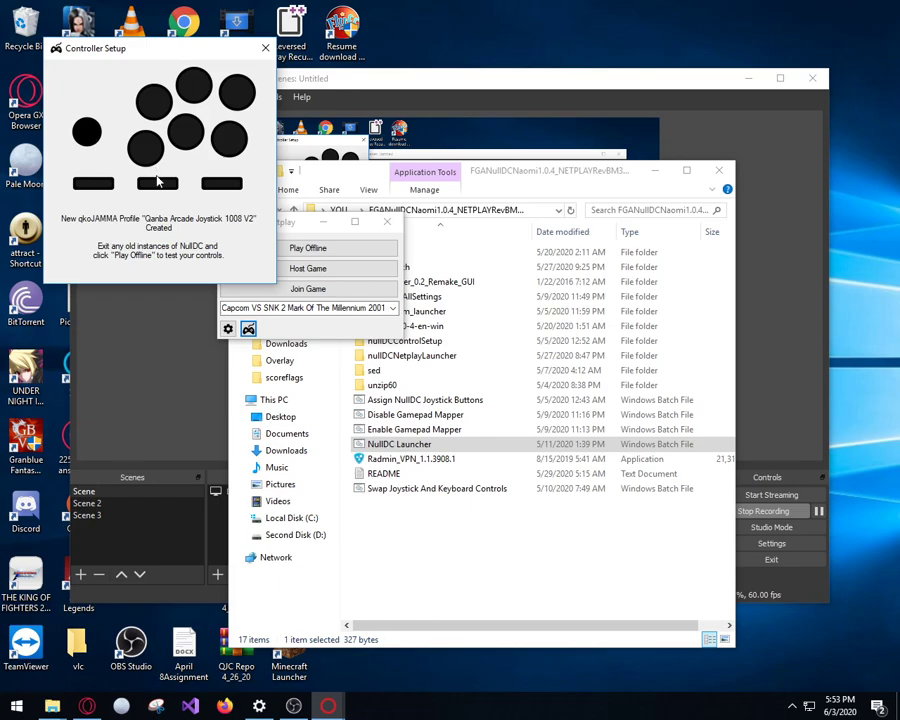
{"action": "left_click", "coordinate": [264, 49]}
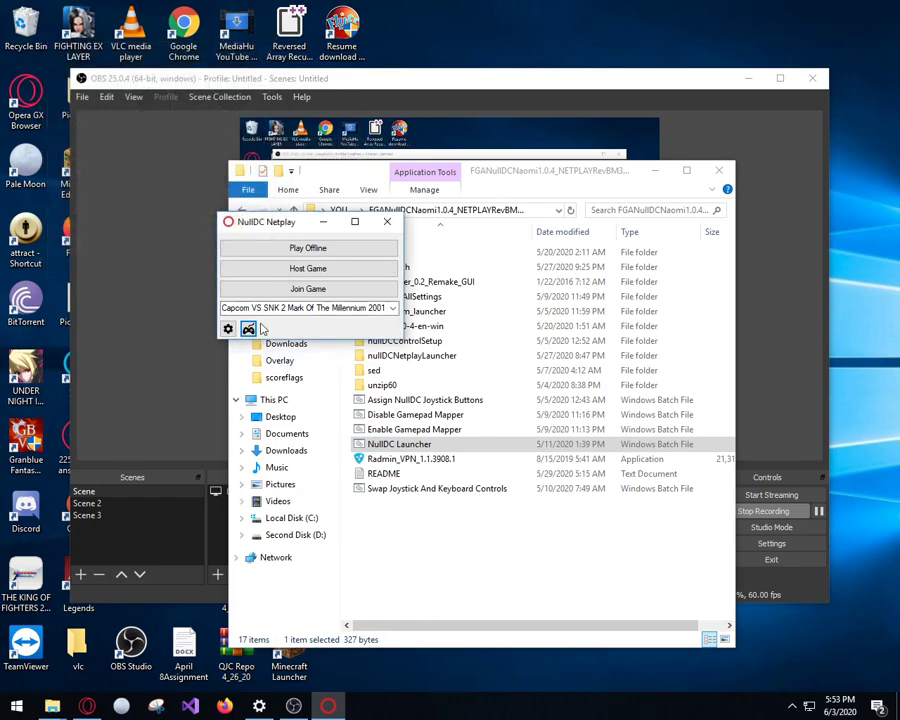
{"action": "left_click", "coordinate": [512, 195]}
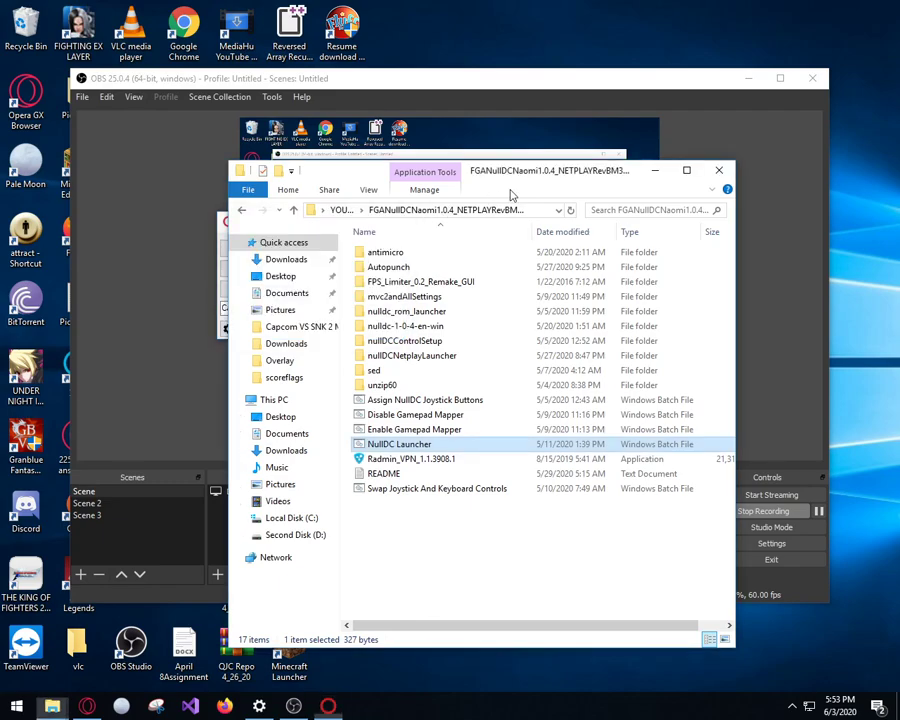
{"action": "double_click", "coordinate": [412, 400]}
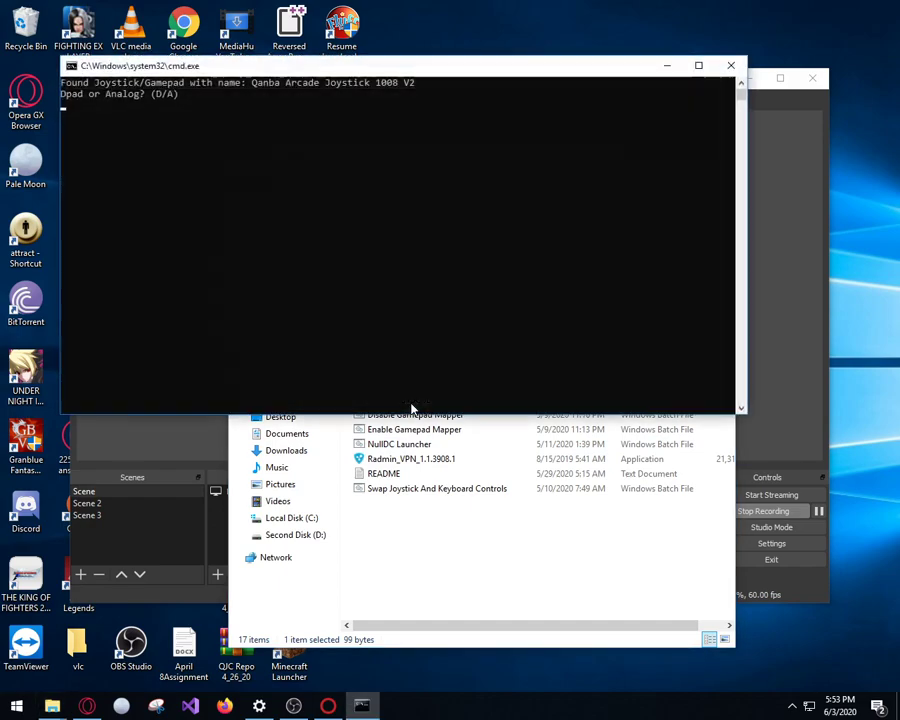
{"action": "type", "text": "D"}
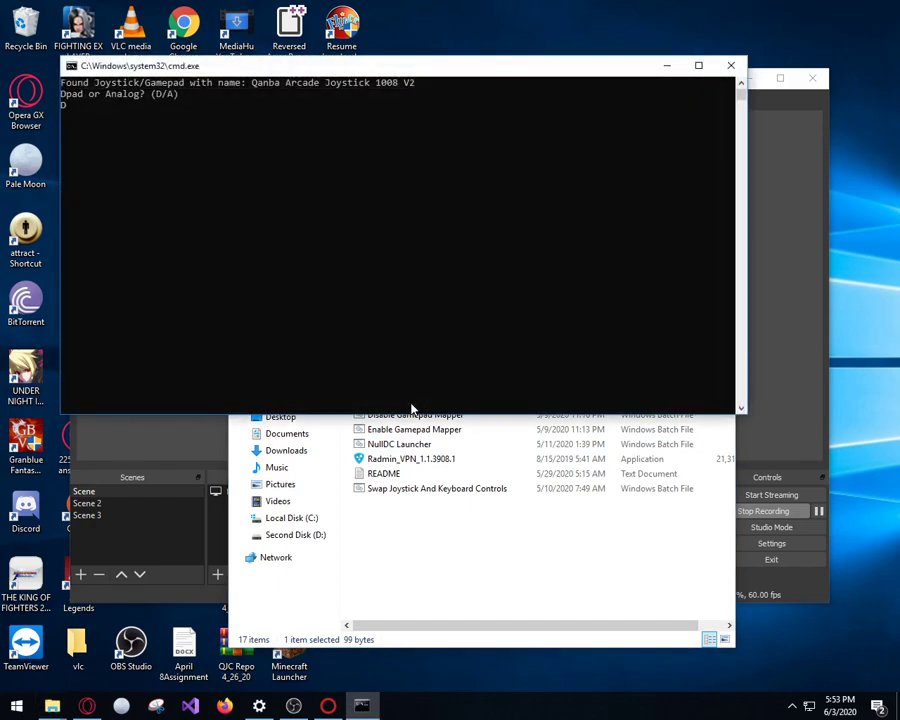
{"action": "key", "text": "Return"}
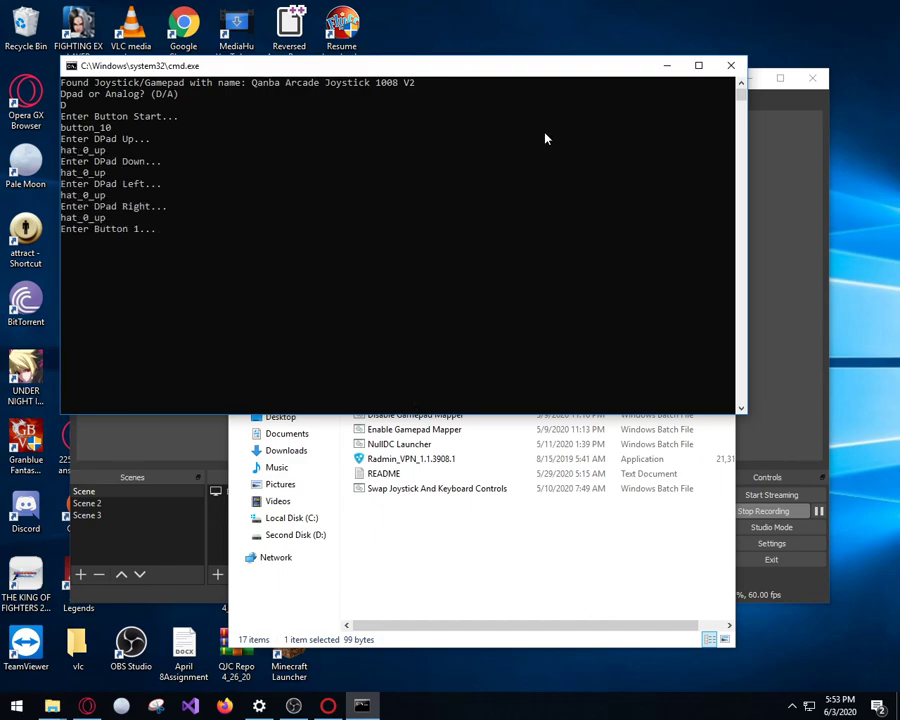
{"action": "left_click", "coordinate": [731, 65]}
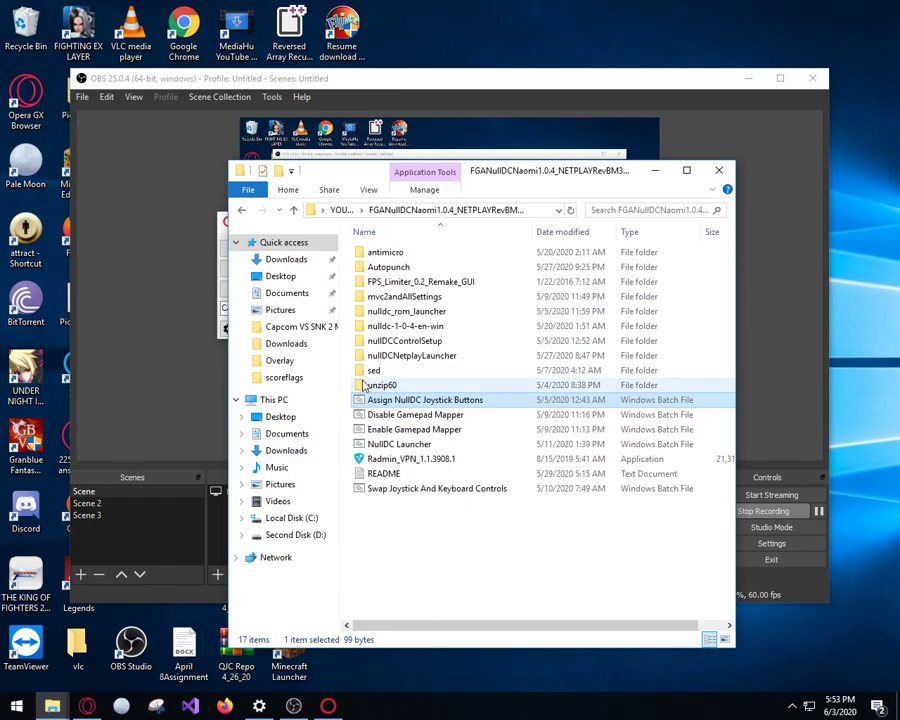
{"action": "double_click", "coordinate": [376, 400]}
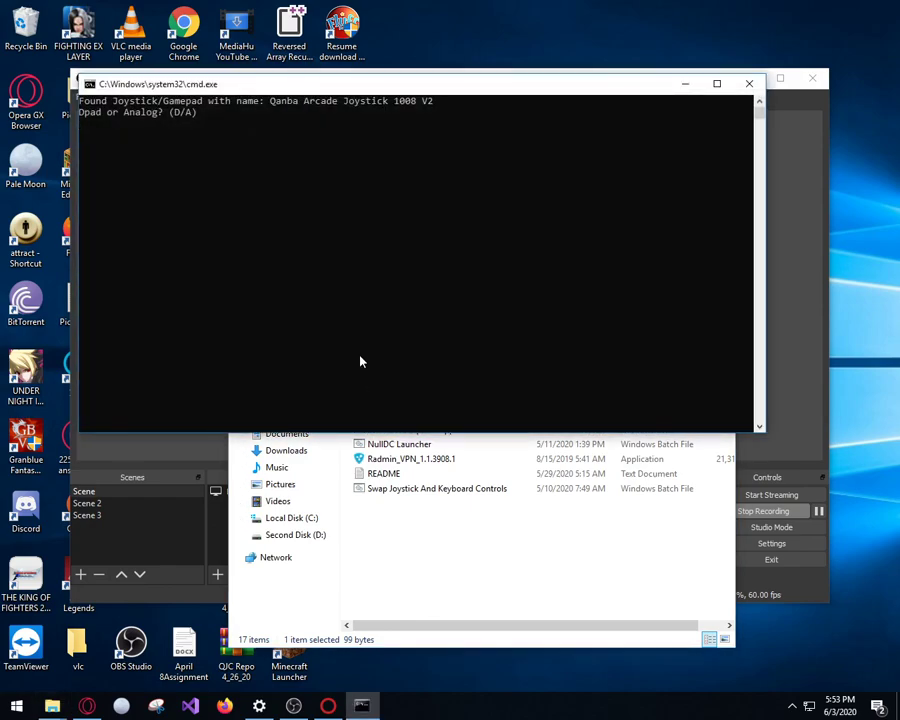
{"action": "type", "text": "D"}
{"action": "key", "text": "Return"}
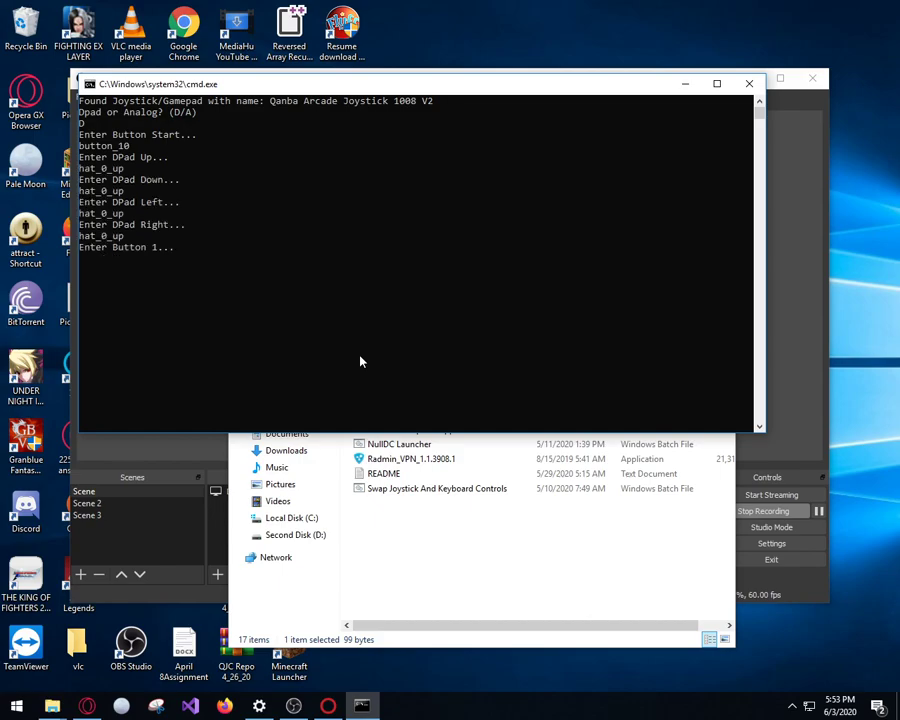
{"action": "left_click", "coordinate": [749, 83]}
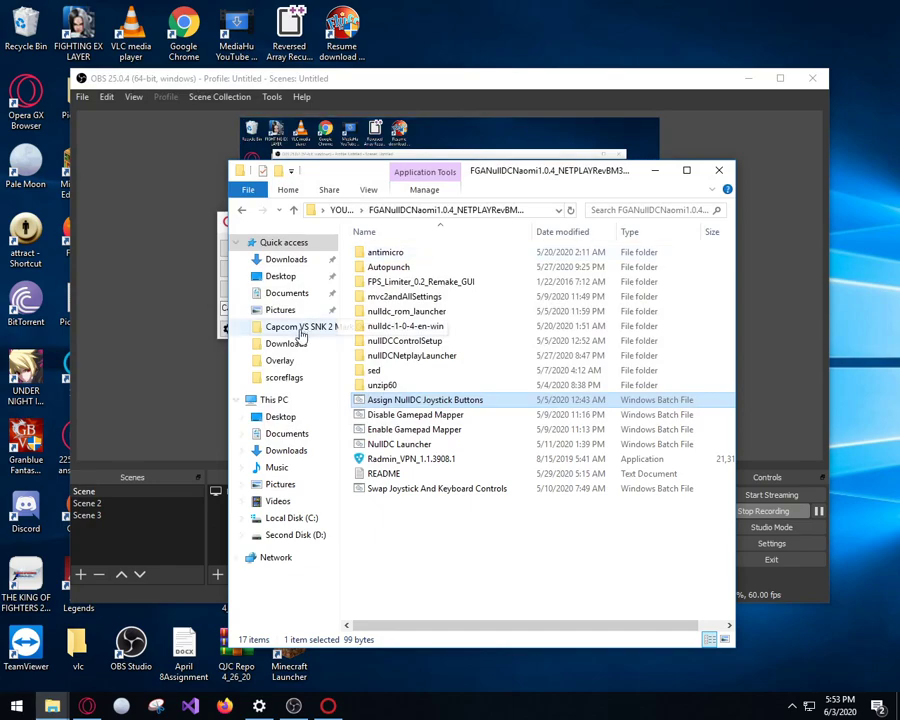
- Run Assign NullDC Joystick Buttons with the Dpad option, register the stick's directions and buttons, and put the console aside
{"action": "double_click", "coordinate": [381, 398]}
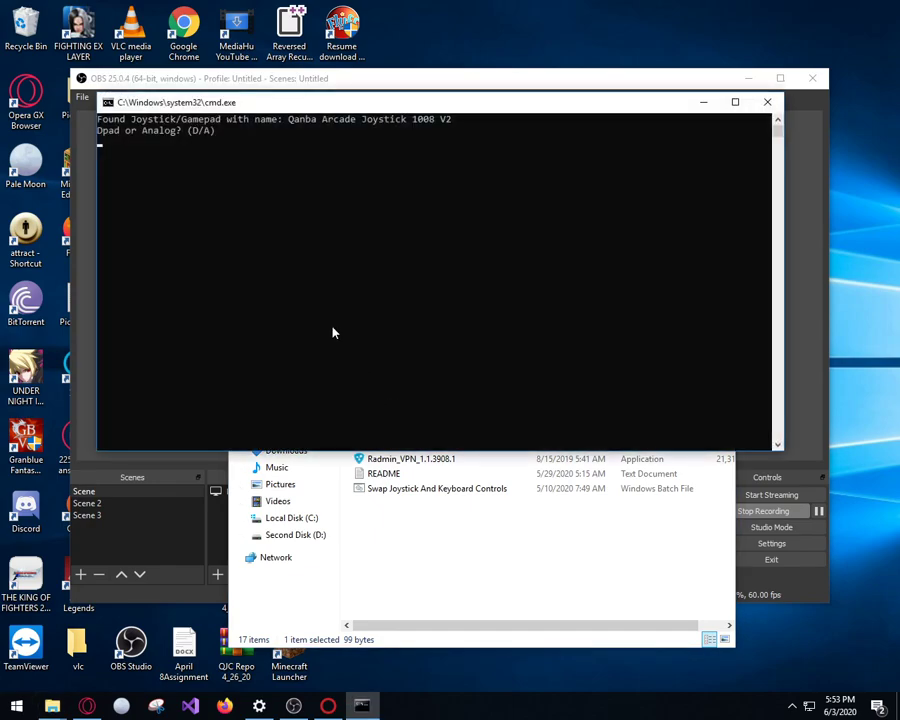
{"action": "type", "text": "D"}
{"action": "key", "text": "Return"}
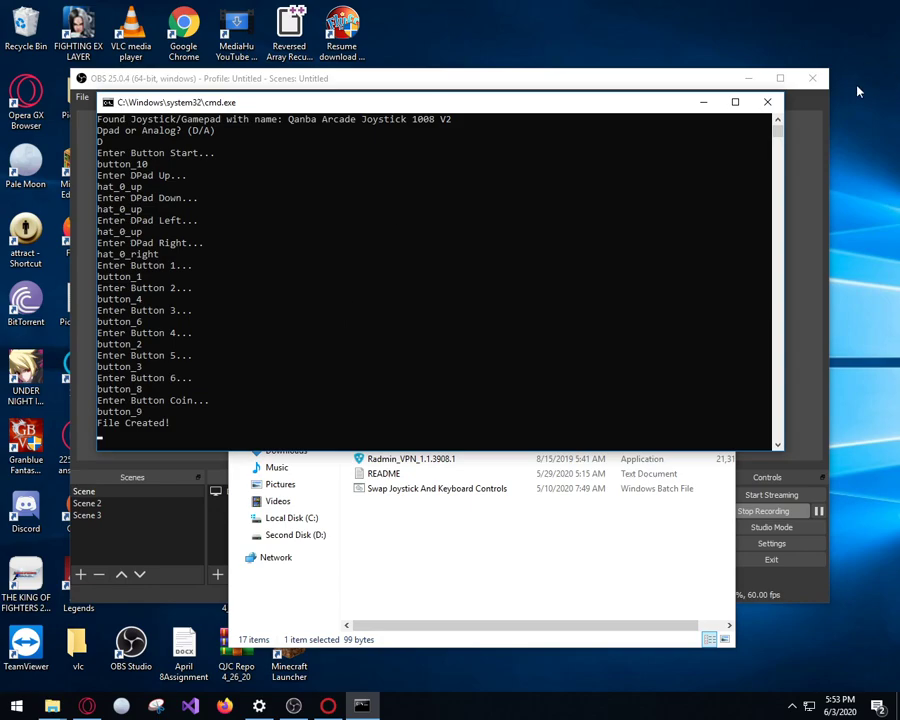
{"action": "left_click", "coordinate": [703, 102]}
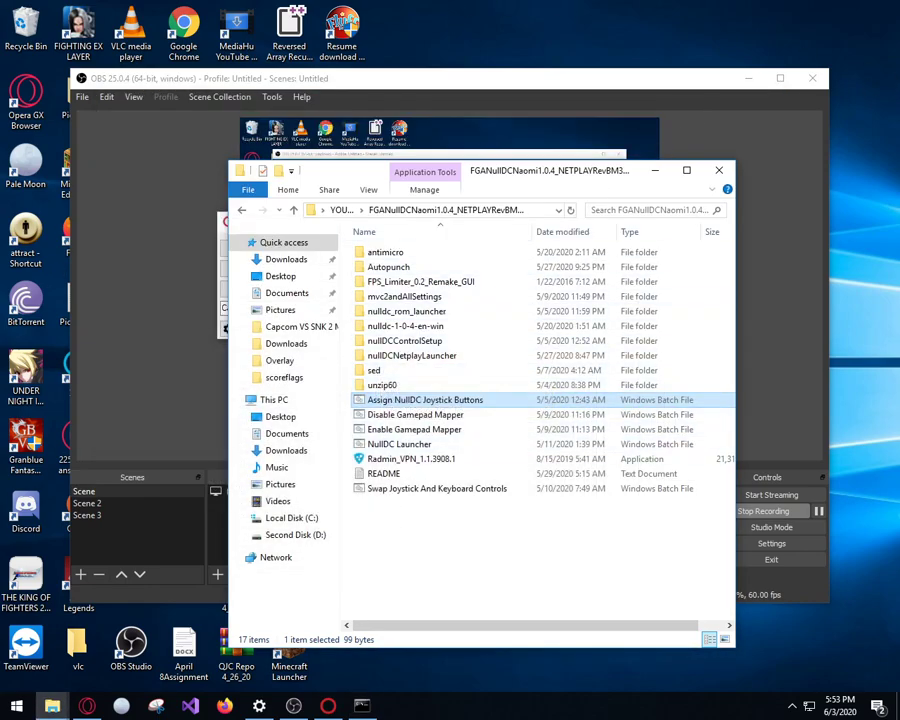
- Redo the launcher's controller setup for the arcade stick, skip the Test button, and close the setup
{"action": "left_click", "coordinate": [248, 332]}
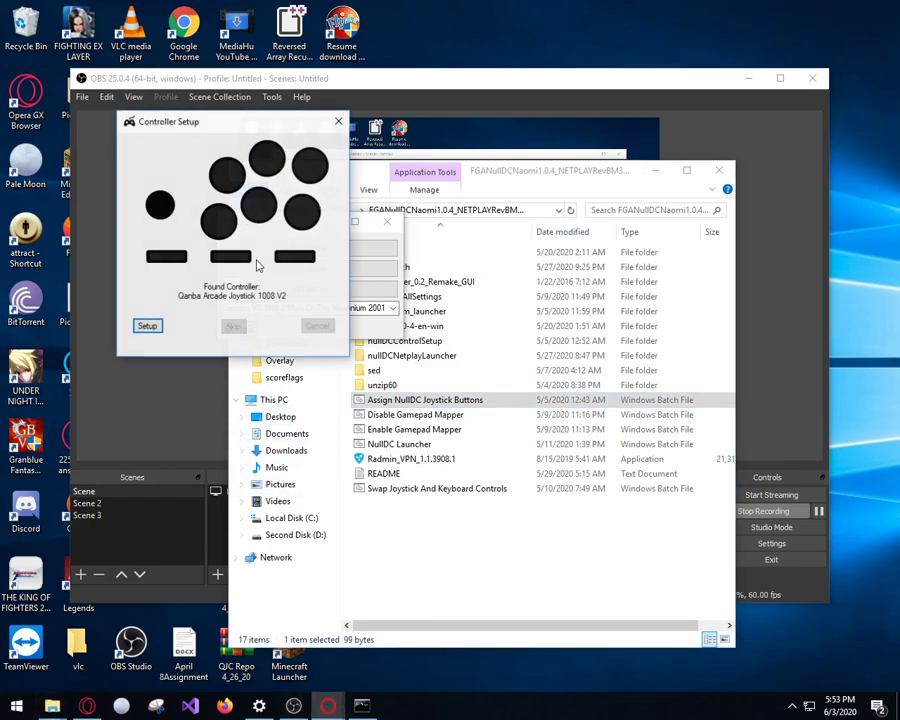
{"action": "left_click", "coordinate": [158, 330]}
{"action": "left_click", "coordinate": [170, 327]}
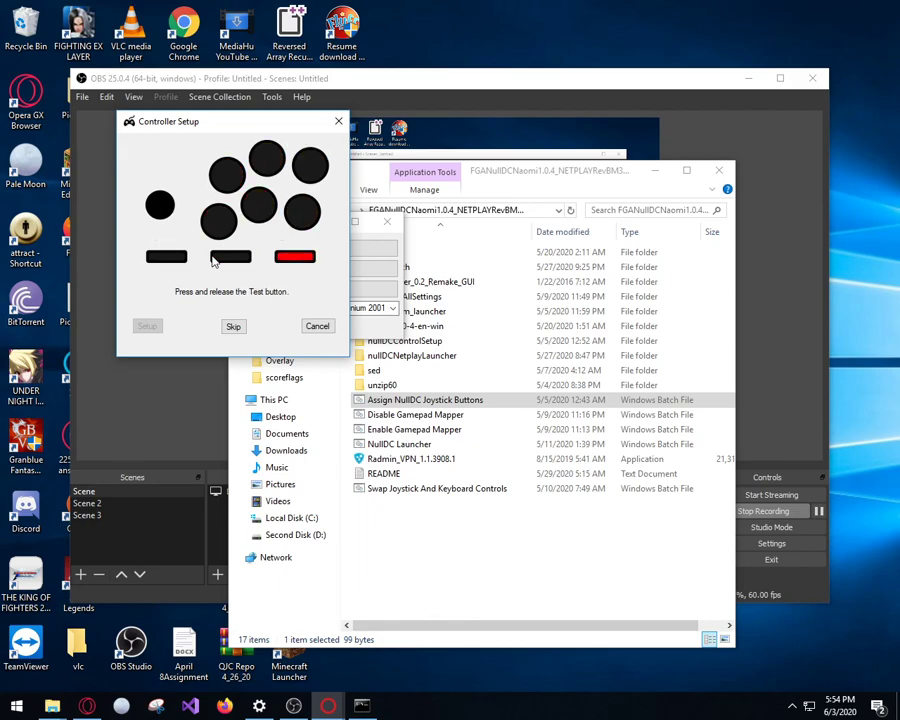
{"action": "left_click", "coordinate": [233, 326]}
{"action": "left_click", "coordinate": [338, 121]}
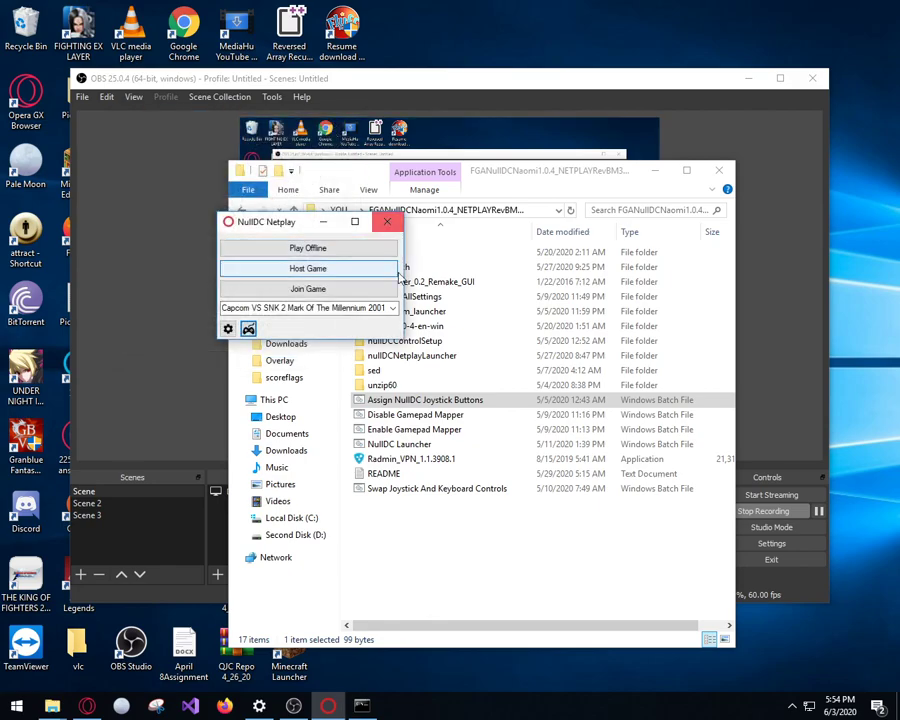
- Run Assign NullDC Joystick Buttons again with the Dpad option and register Start, the directions, Buttons 1 to 6 and Coin
{"action": "double_click", "coordinate": [413, 400]}
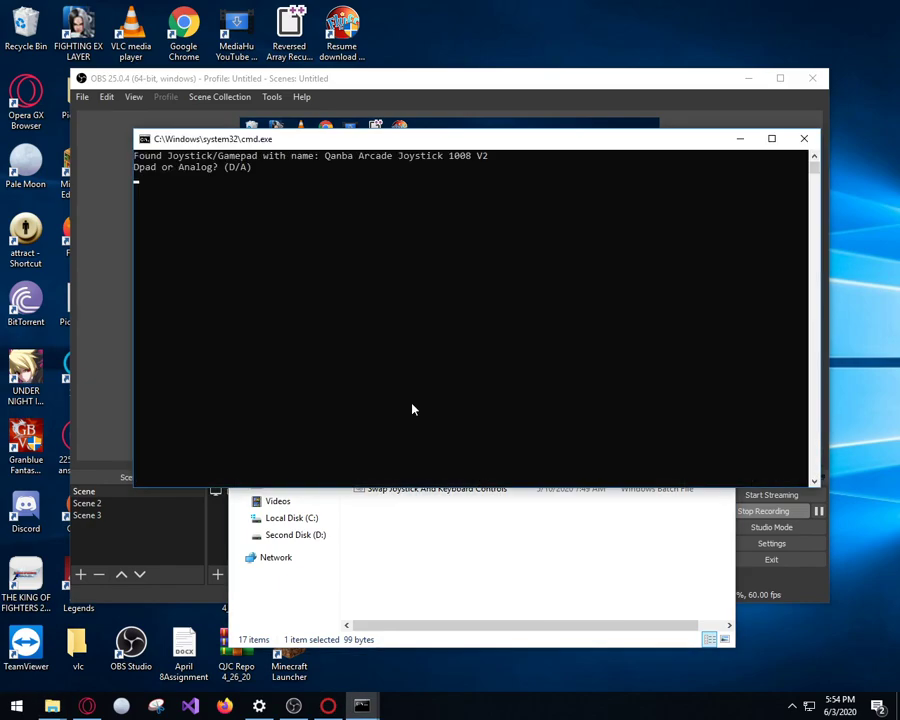
{"action": "type", "text": "D"}
{"action": "key", "text": "Return"}
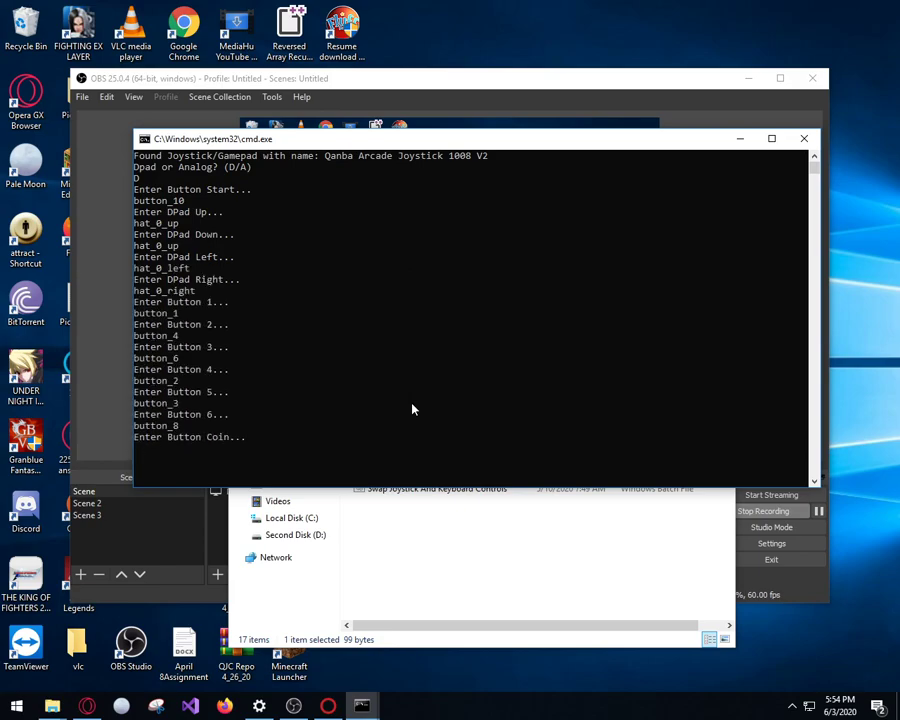
{"action": "left_click", "coordinate": [406, 532]}
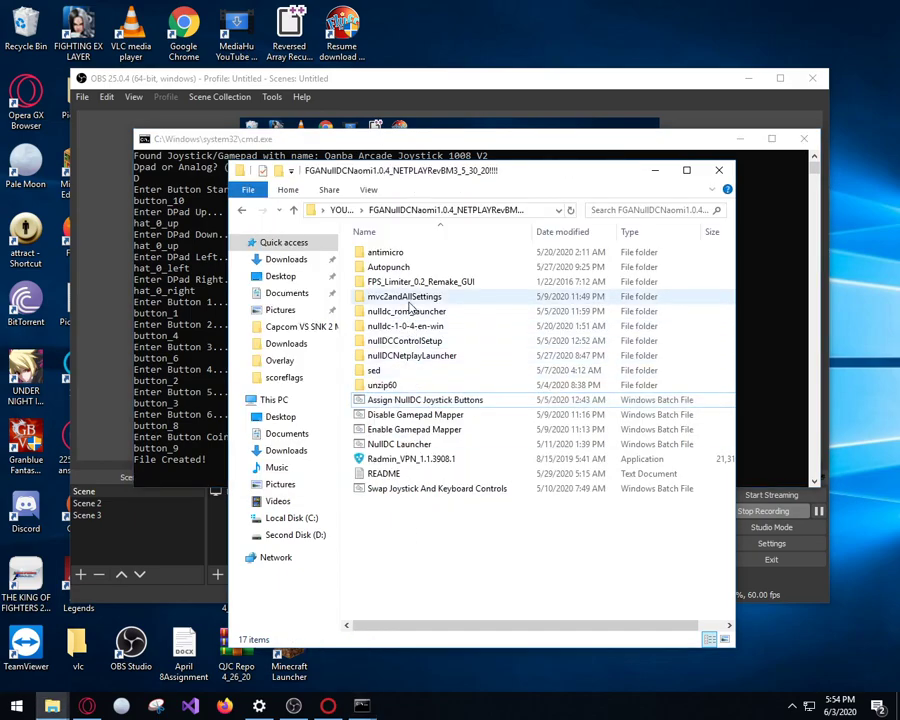
{"action": "left_click", "coordinate": [181, 229]}
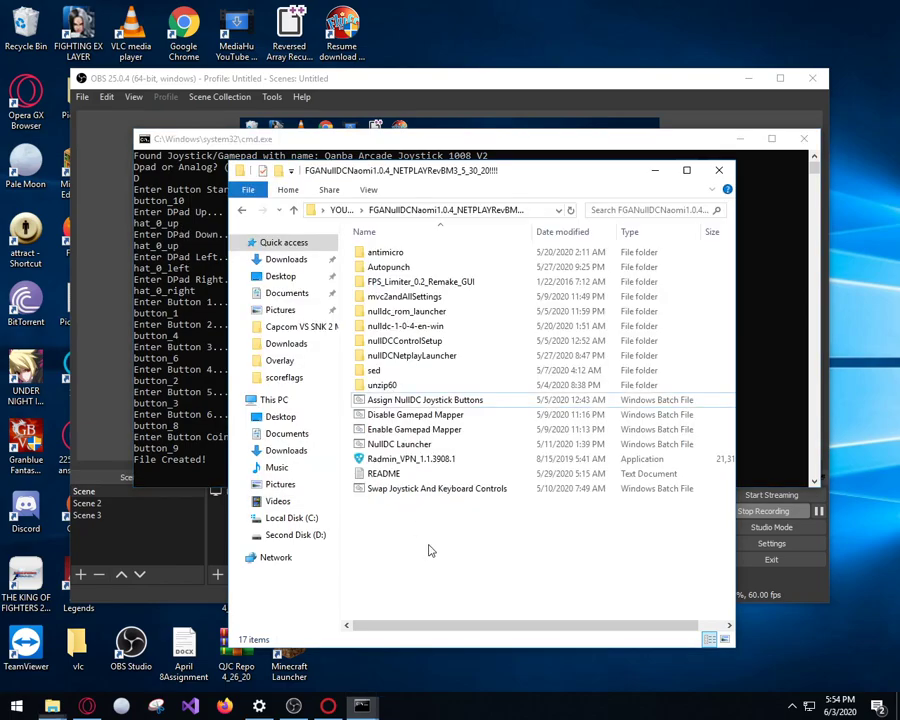
- Edit the Qanba Arcade Joystick 1008 V2 file in nulldc-1-0-4-en-win's qkoJAMMA folder so Down uses hat_0_down, and save it
{"action": "double_click", "coordinate": [410, 326]}
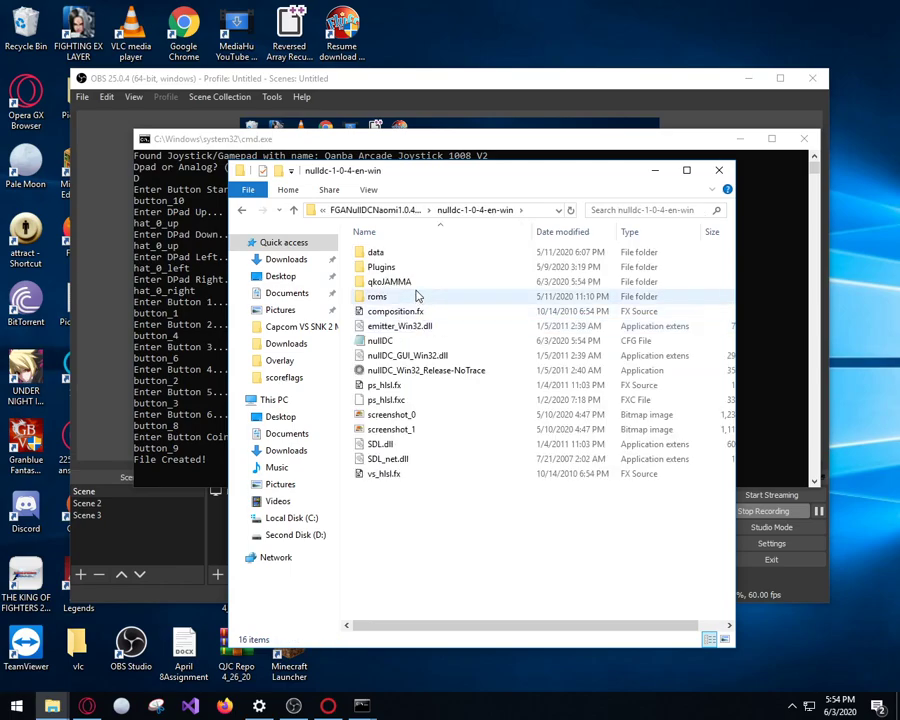
{"action": "double_click", "coordinate": [391, 283]}
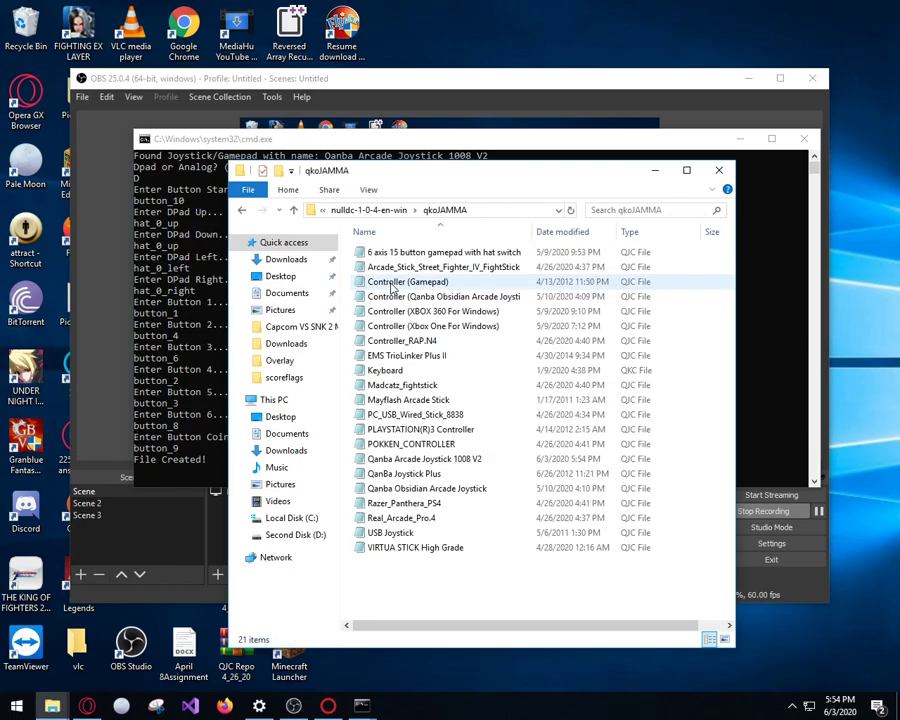
{"action": "right_click", "coordinate": [446, 459]}
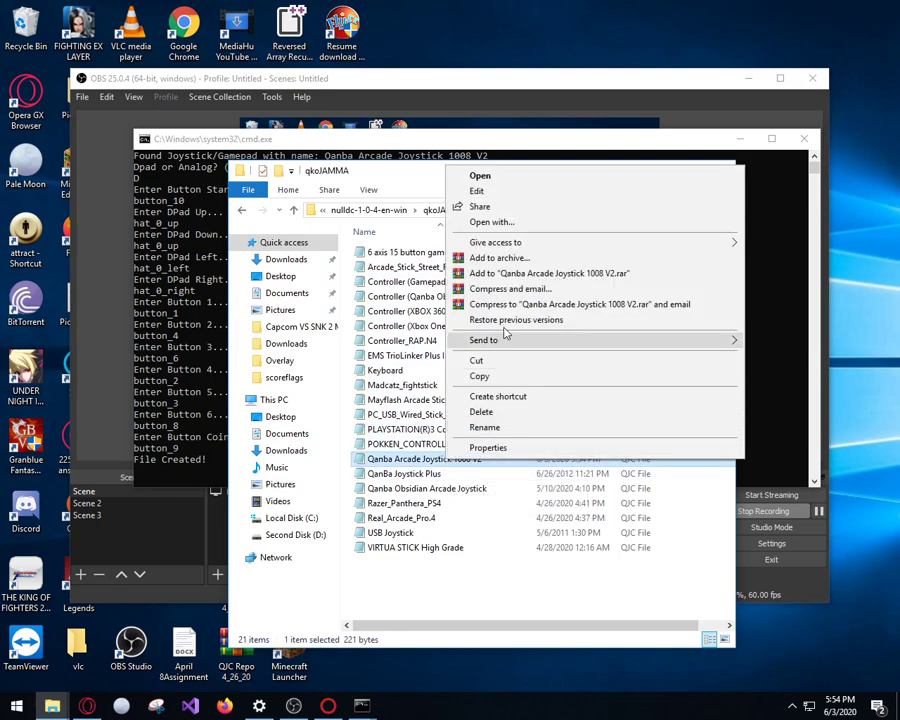
{"action": "left_click", "coordinate": [519, 192]}
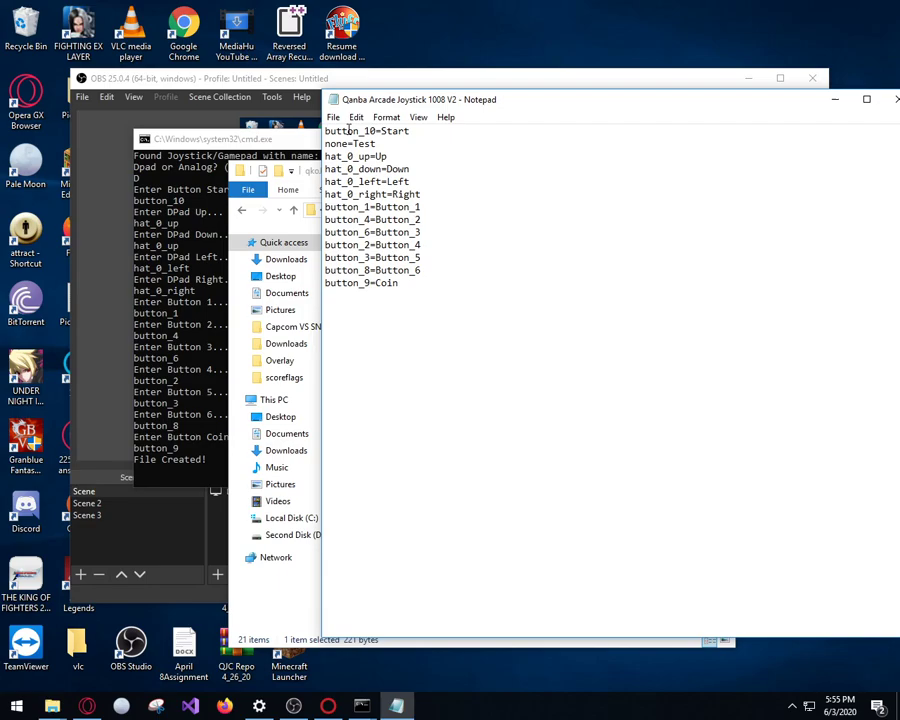
{"action": "left_click", "coordinate": [333, 117]}
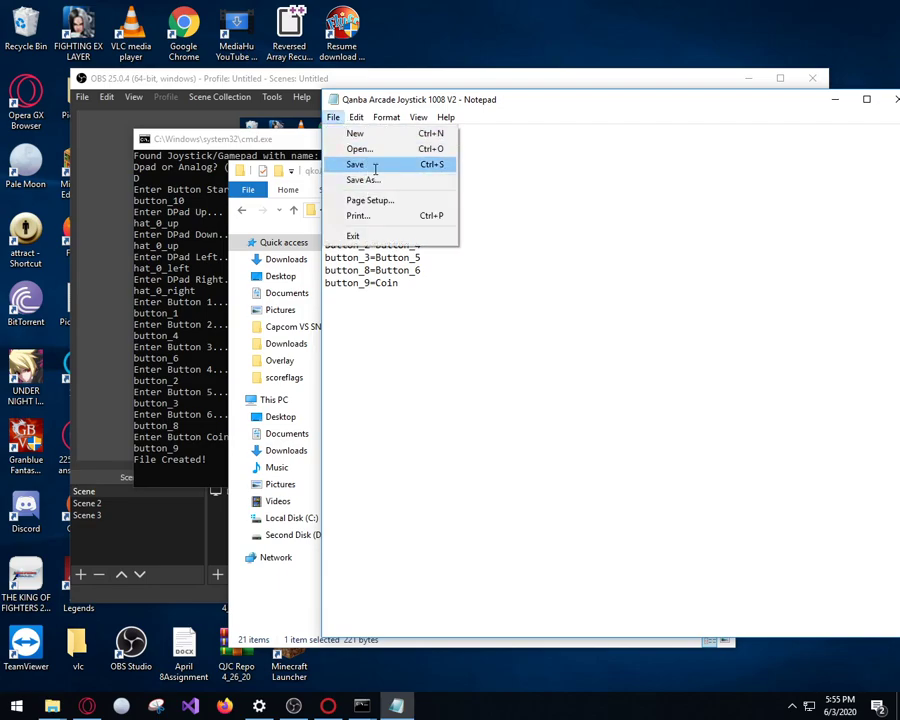
{"action": "left_click", "coordinate": [375, 165]}
{"action": "left_click", "coordinate": [893, 99]}
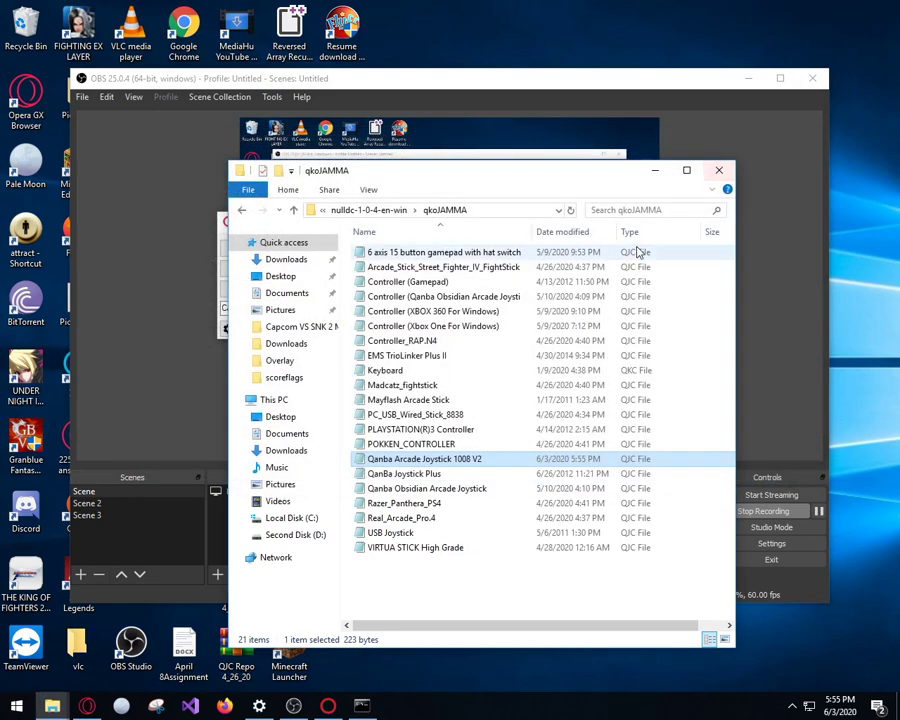
{"action": "left_click", "coordinate": [655, 170]}
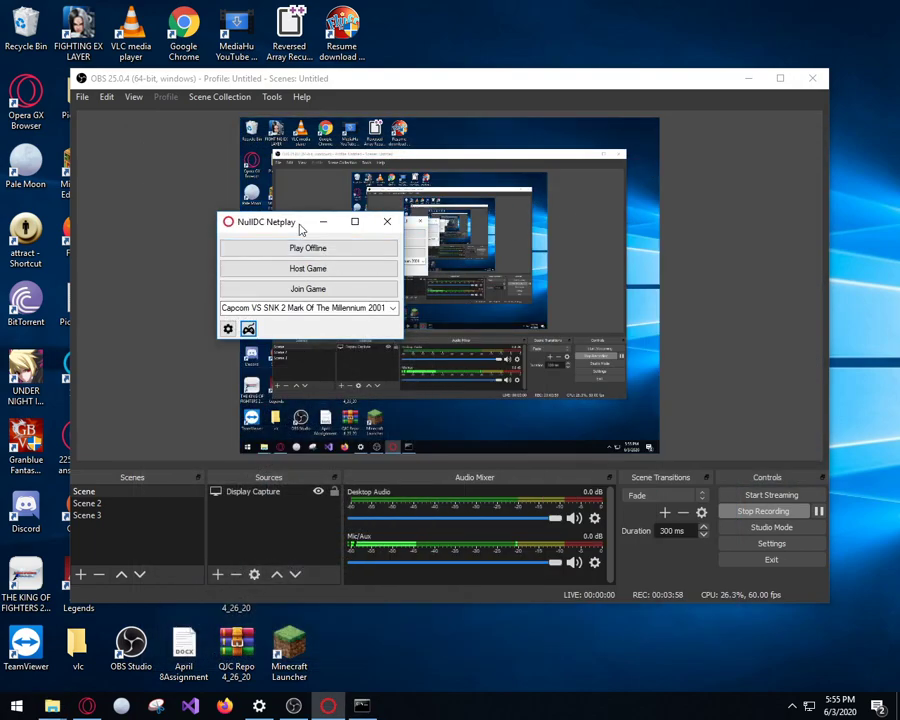
- Choose Guilty Gear XX Reload in the NullDC Netplay launcher and start it offline
{"action": "left_click", "coordinate": [310, 308]}
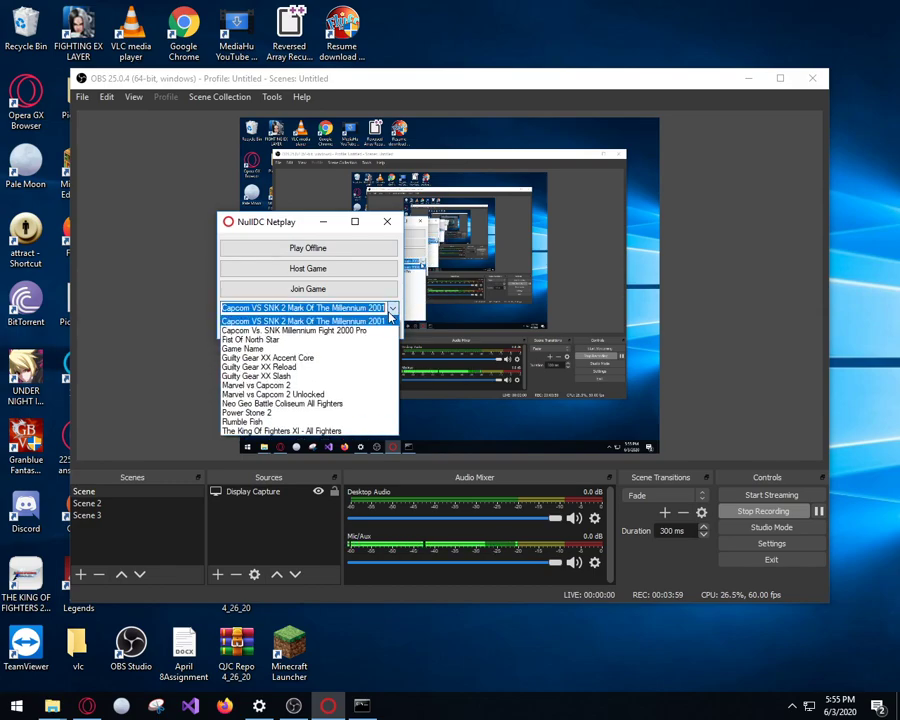
{"action": "left_click", "coordinate": [318, 368]}
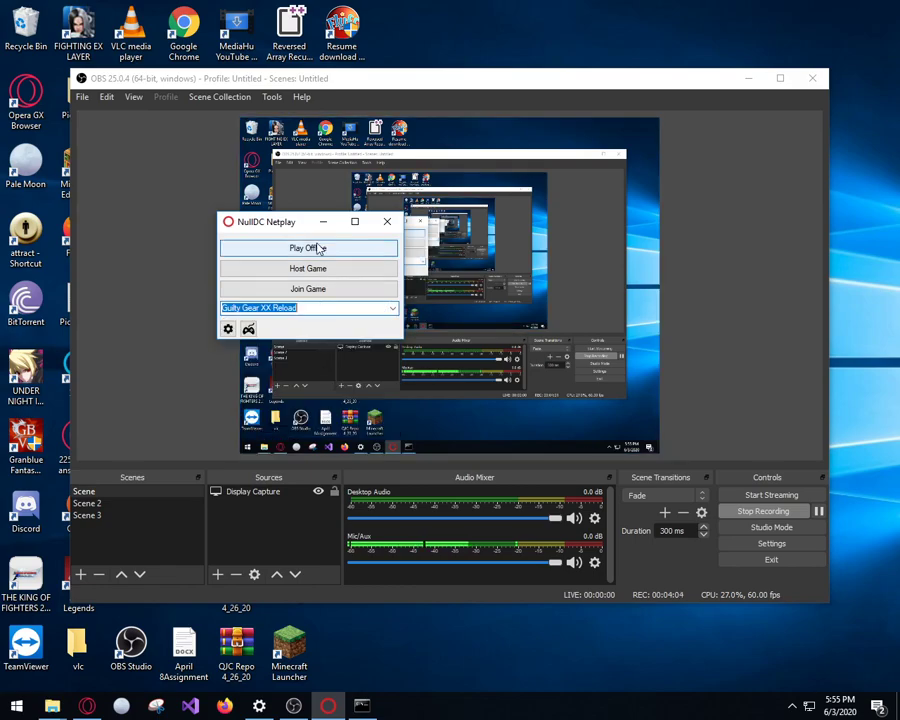
{"action": "left_click", "coordinate": [313, 249]}
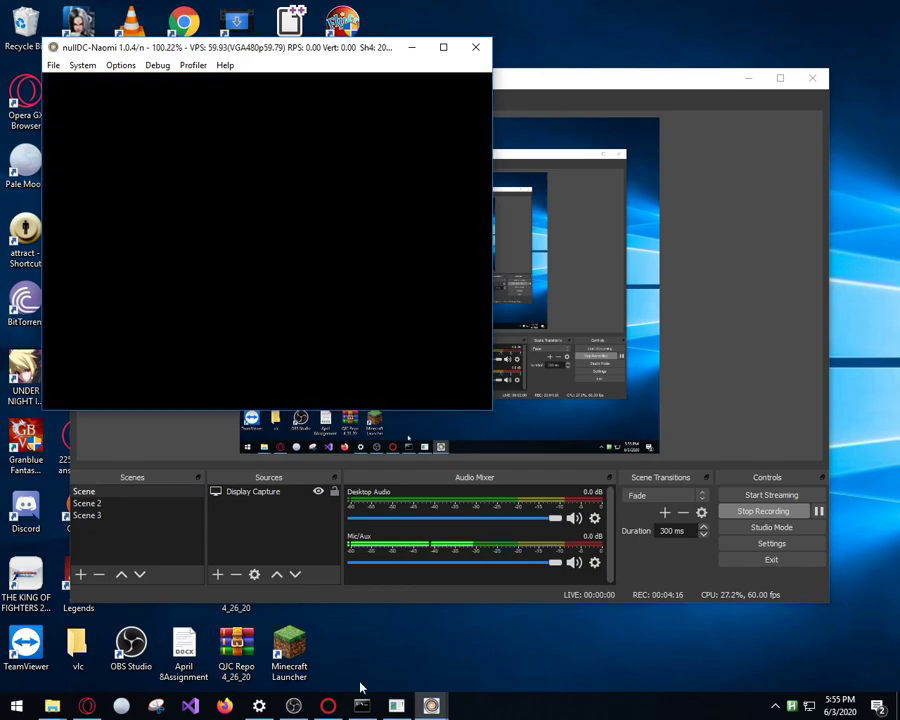
- Lower the nullDC-Naomi volume to about 2 in the Windows Volume Mixer
{"action": "left_click", "coordinate": [776, 706]}
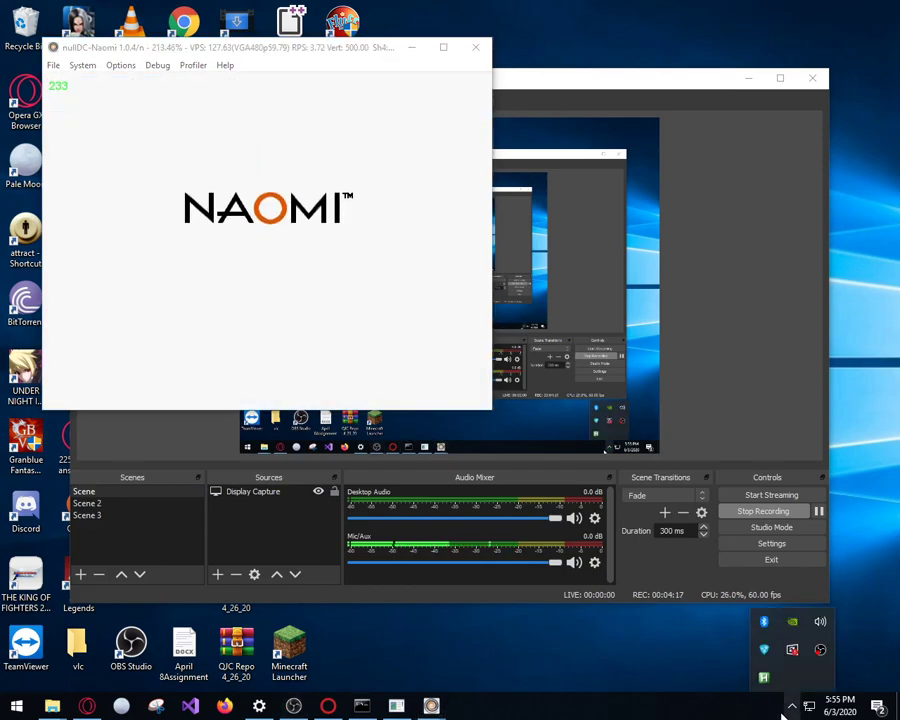
{"action": "right_click", "coordinate": [820, 649]}
{"action": "left_click", "coordinate": [796, 512]}
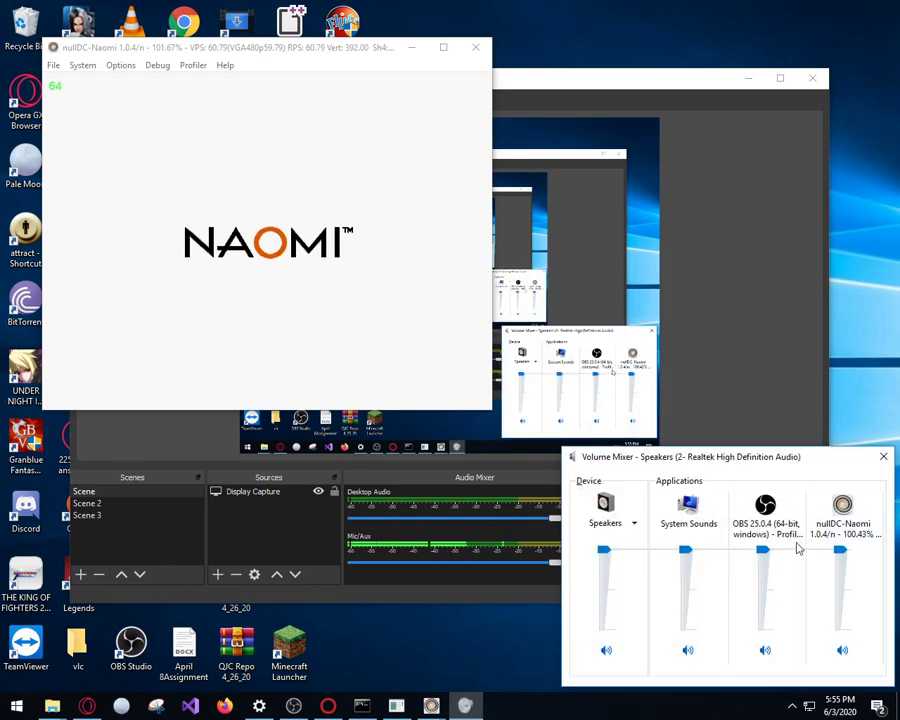
{"action": "left_click_drag", "start_coordinate": [840, 551], "coordinate": [837, 630]}
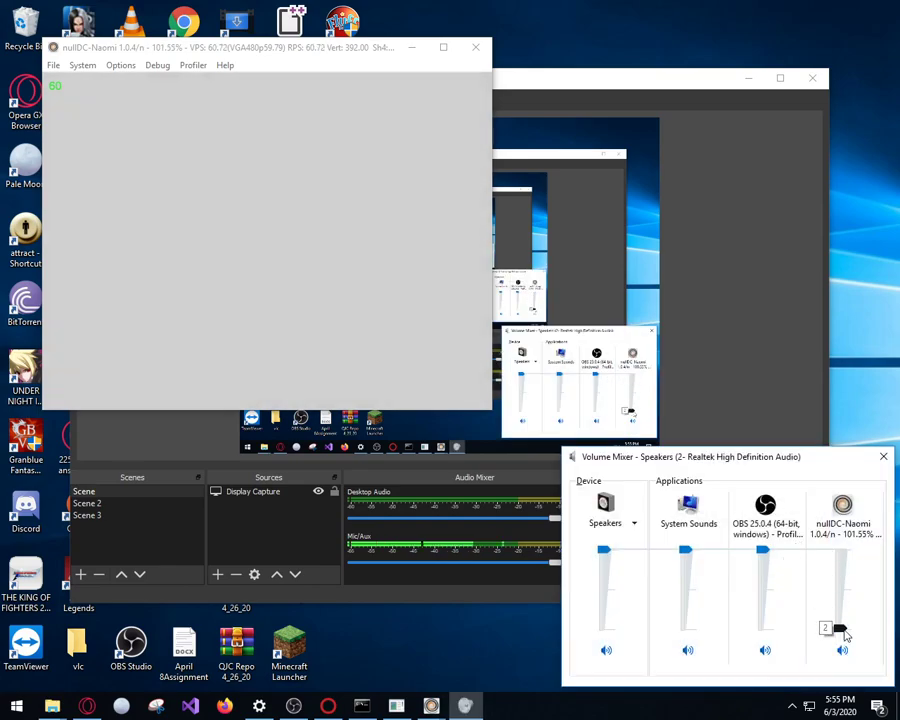
- Test the directions and attack buttons in a match as Sol against Venom, and close the game
{"action": "left_click", "coordinate": [338, 312]}
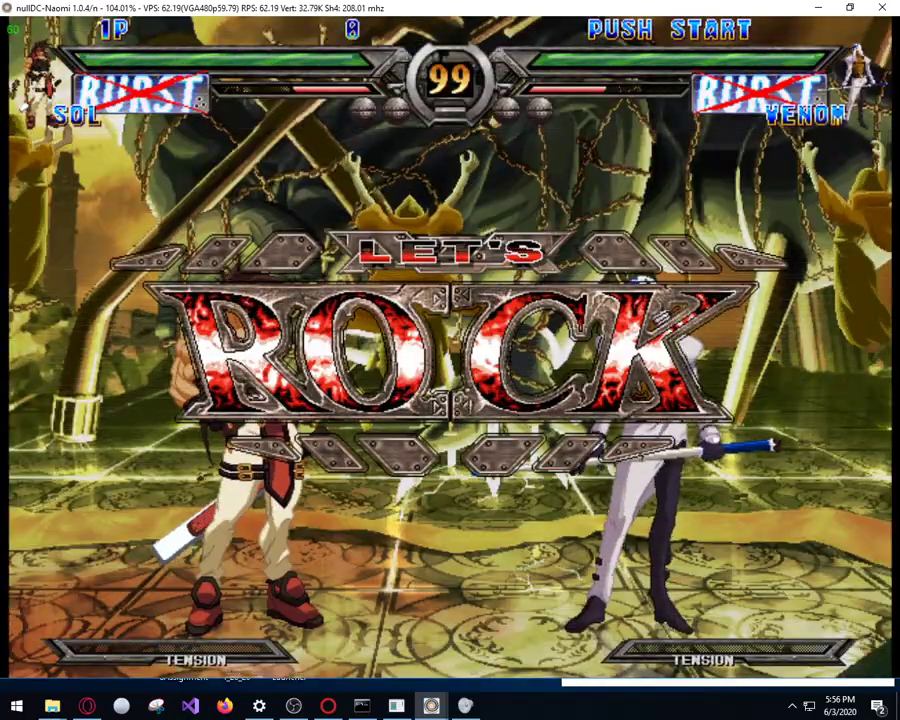
{"action": "key", "text": "Down"}
{"action": "key", "text": "Right"}
{"action": "key", "text": "x"}
{"action": "key", "text": "Down"}
{"action": "key", "text": "Right"}
{"action": "key", "text": "x"}
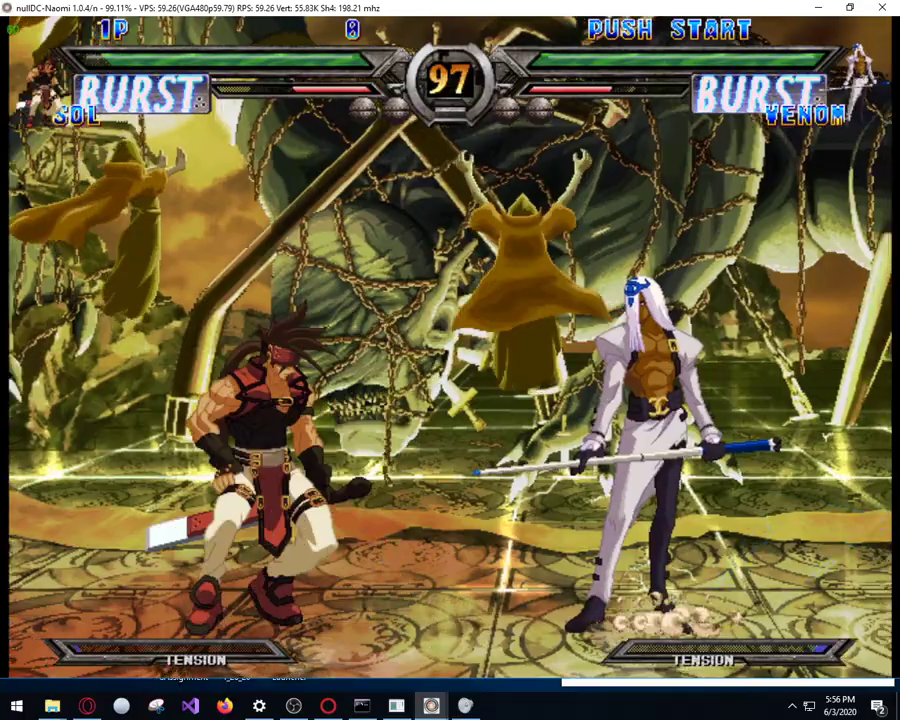
{"action": "key", "text": "Up"}
{"action": "key", "text": "Left"}
{"action": "key", "text": "Right"}
{"action": "key", "text": "Down"}
{"action": "key", "text": "Right"}
{"action": "key", "text": "x"}
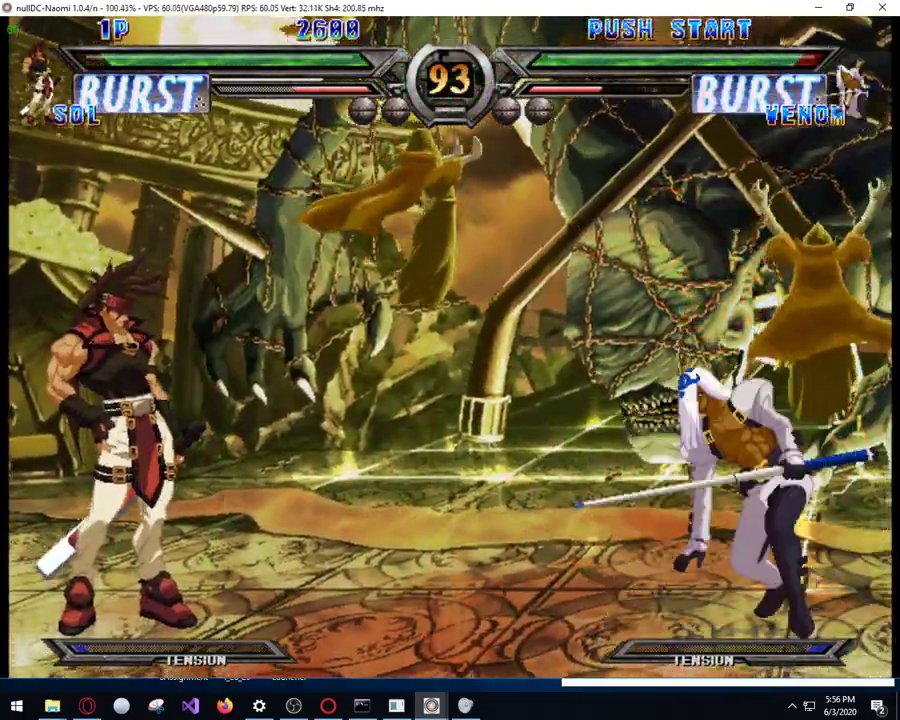
{"action": "key", "text": "alt+F4"}
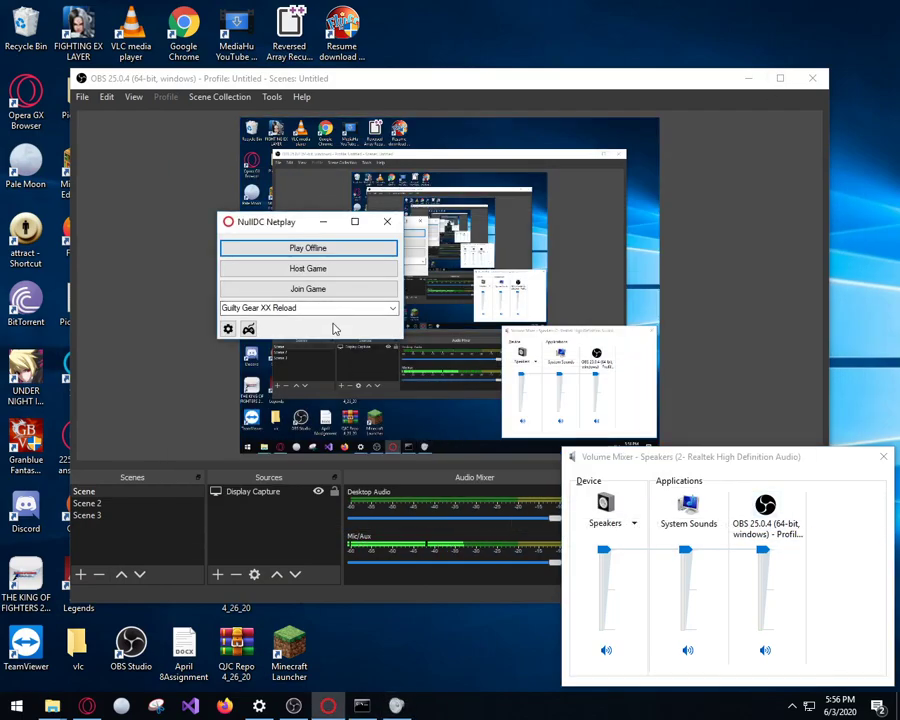
- In the launcher's input settings, set Player 1 to Keyboard and Backup to Joystick 1
{"action": "left_click", "coordinate": [229, 330]}
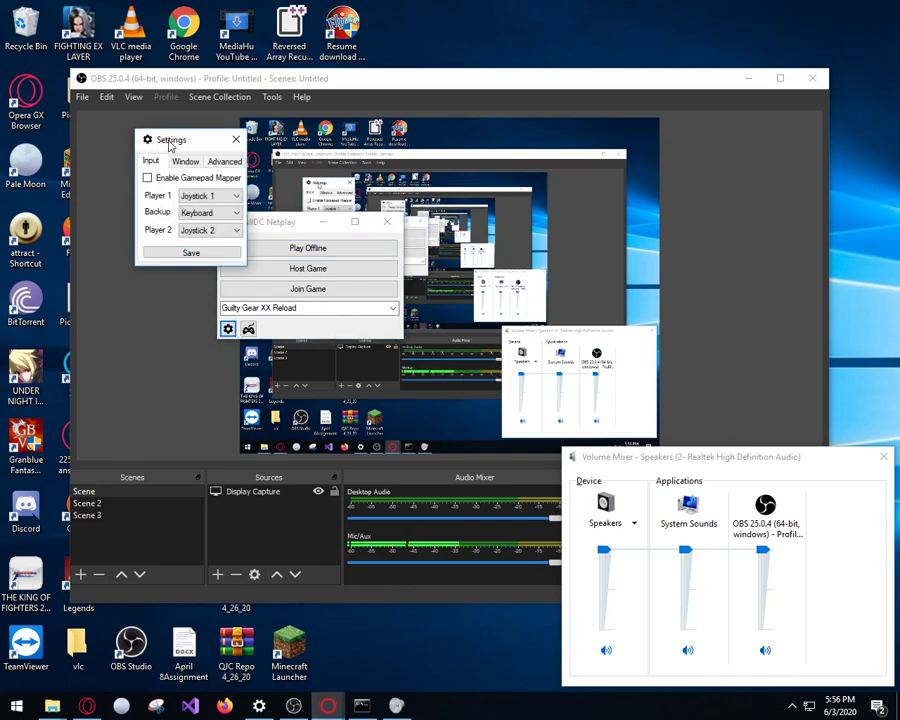
{"action": "left_click_drag", "start_coordinate": [180, 138], "coordinate": [187, 154]}
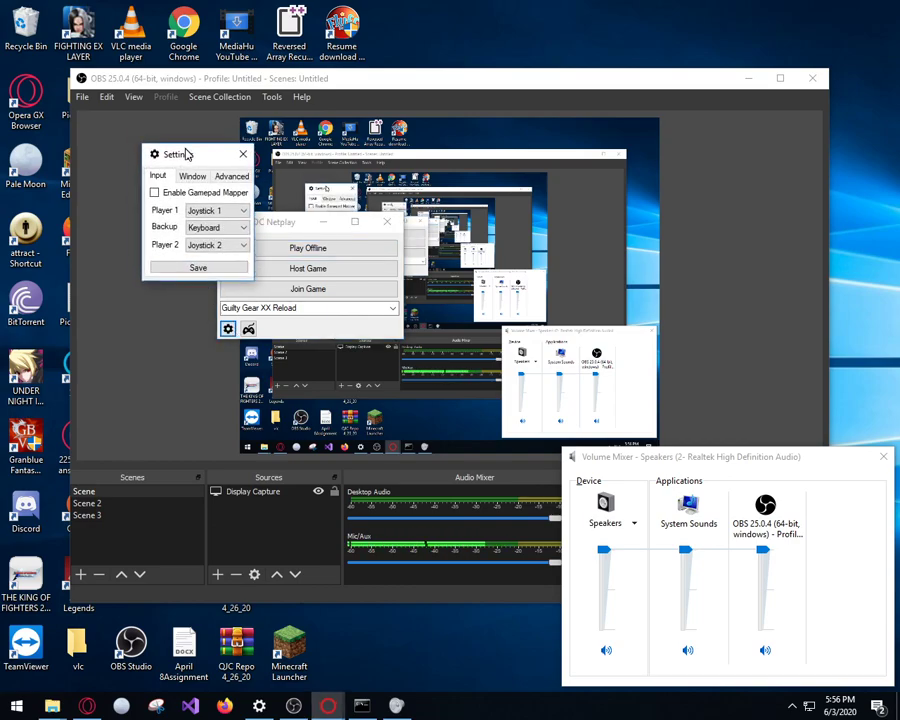
{"action": "left_click", "coordinate": [231, 210]}
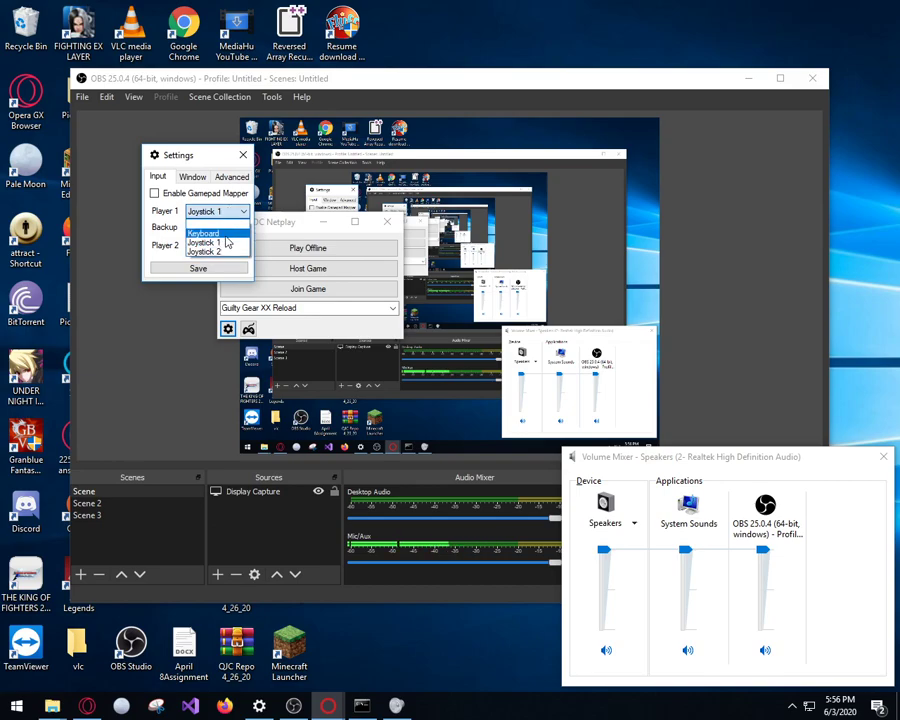
{"action": "left_click", "coordinate": [225, 233]}
{"action": "left_click", "coordinate": [224, 229]}
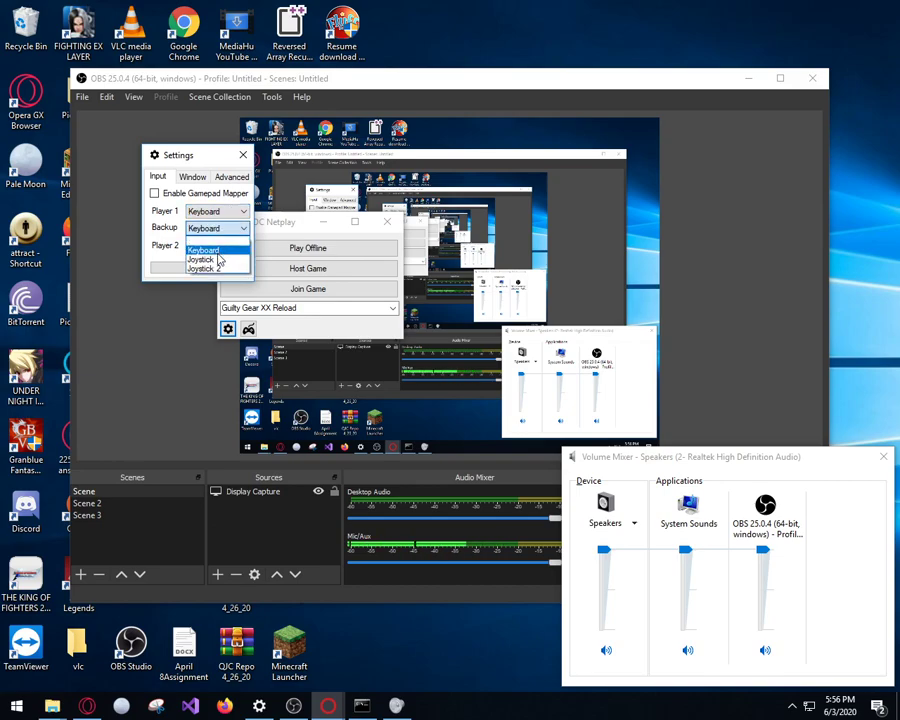
{"action": "left_click", "coordinate": [218, 259]}
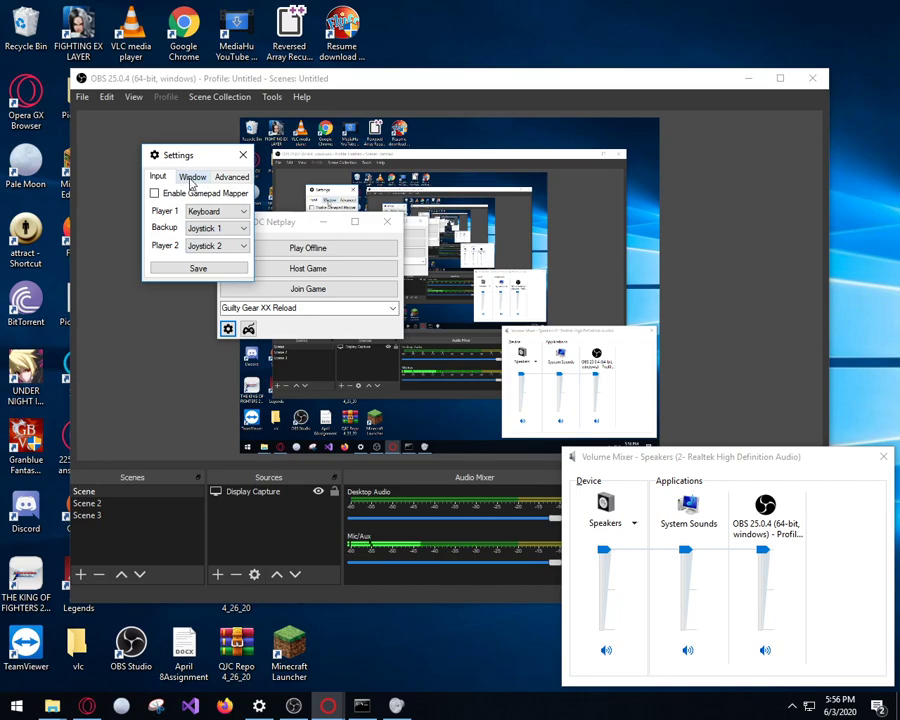
- Look through the launcher's Window and Advanced settings, and return to the Input settings
{"action": "left_click", "coordinate": [192, 178]}
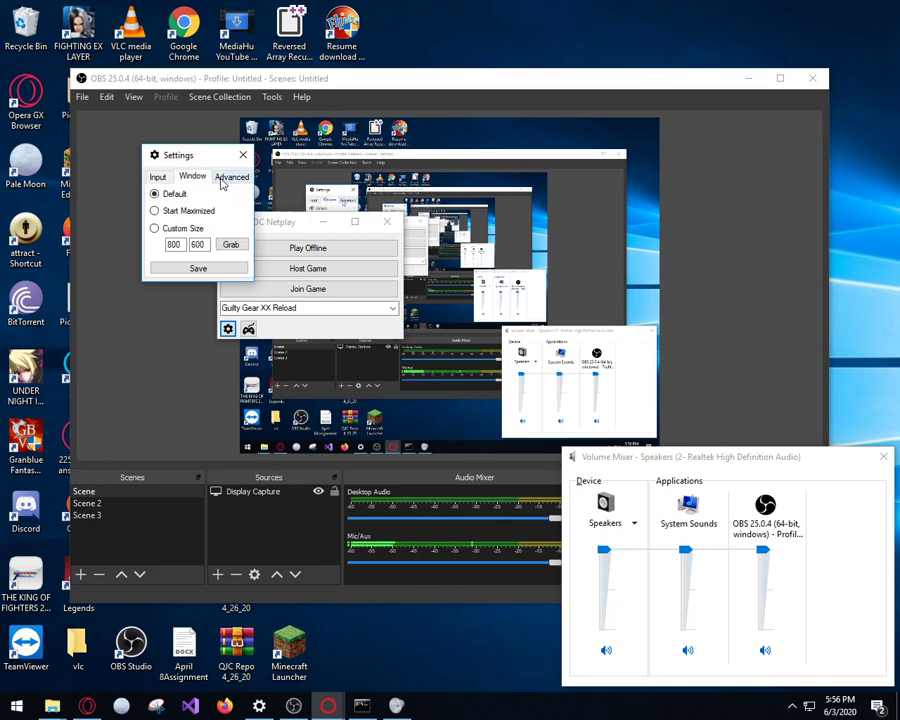
{"action": "left_click", "coordinate": [228, 178]}
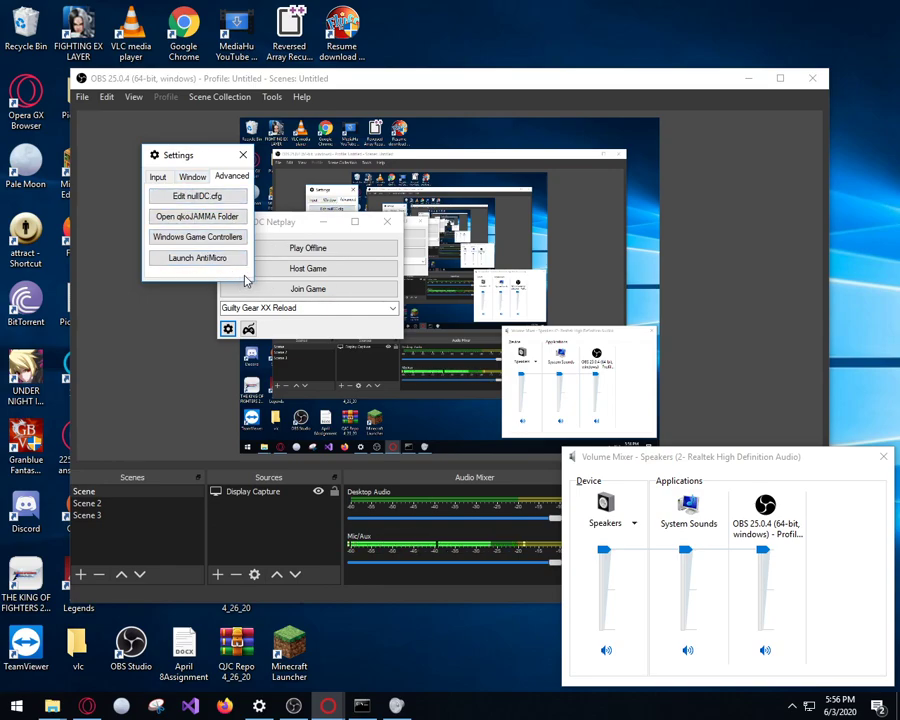
{"action": "left_click", "coordinate": [159, 177]}
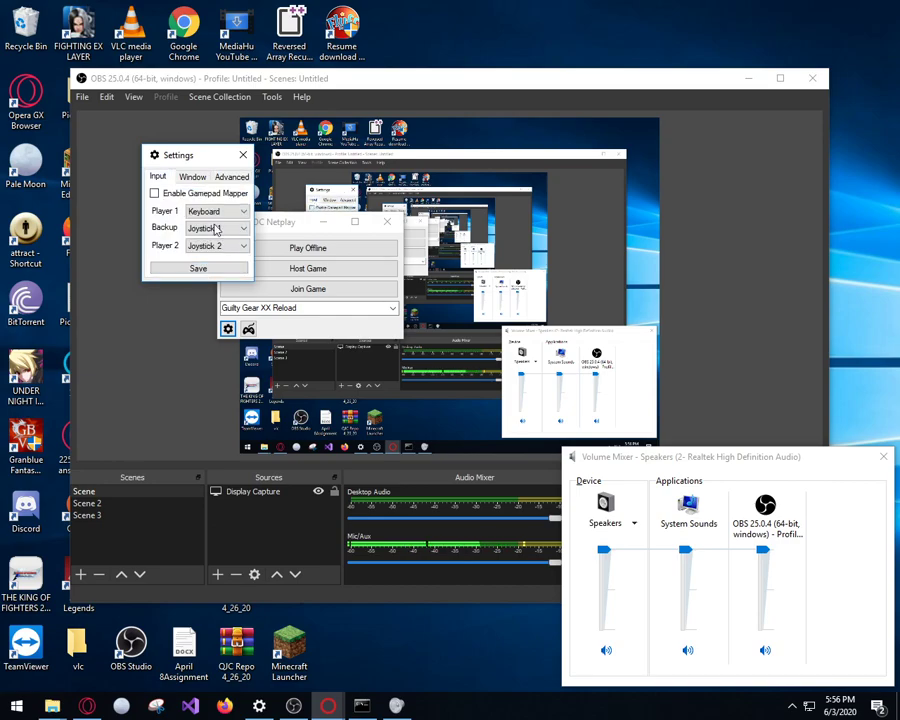
- Set Player 1 to Joystick 1 and Backup to Keyboard, and close the launcher's settings
{"action": "left_click", "coordinate": [221, 211]}
{"action": "left_click", "coordinate": [215, 237]}
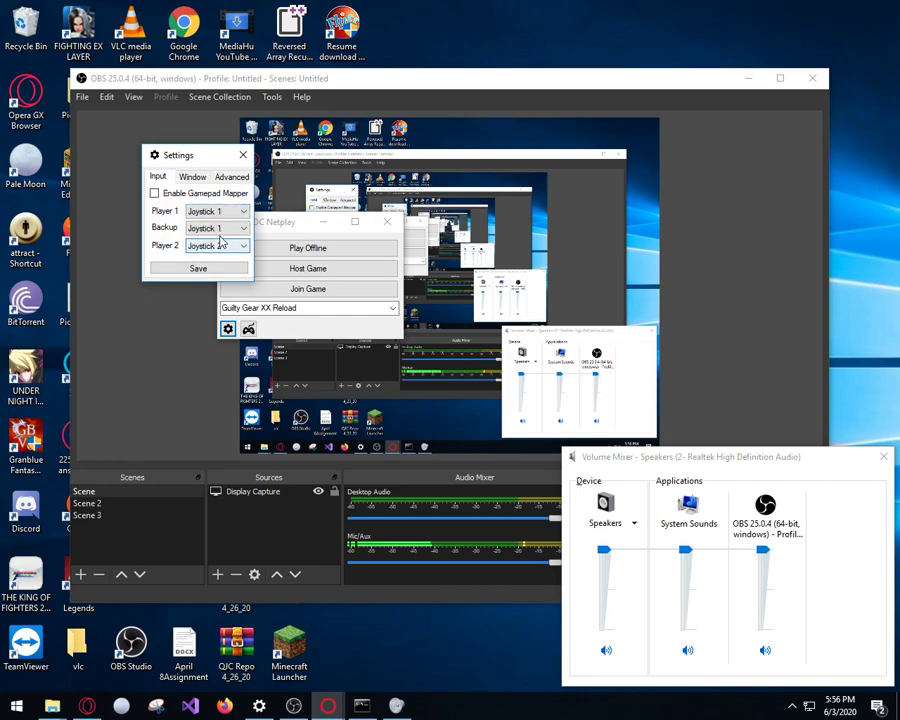
{"action": "left_click", "coordinate": [219, 229]}
{"action": "left_click", "coordinate": [214, 251]}
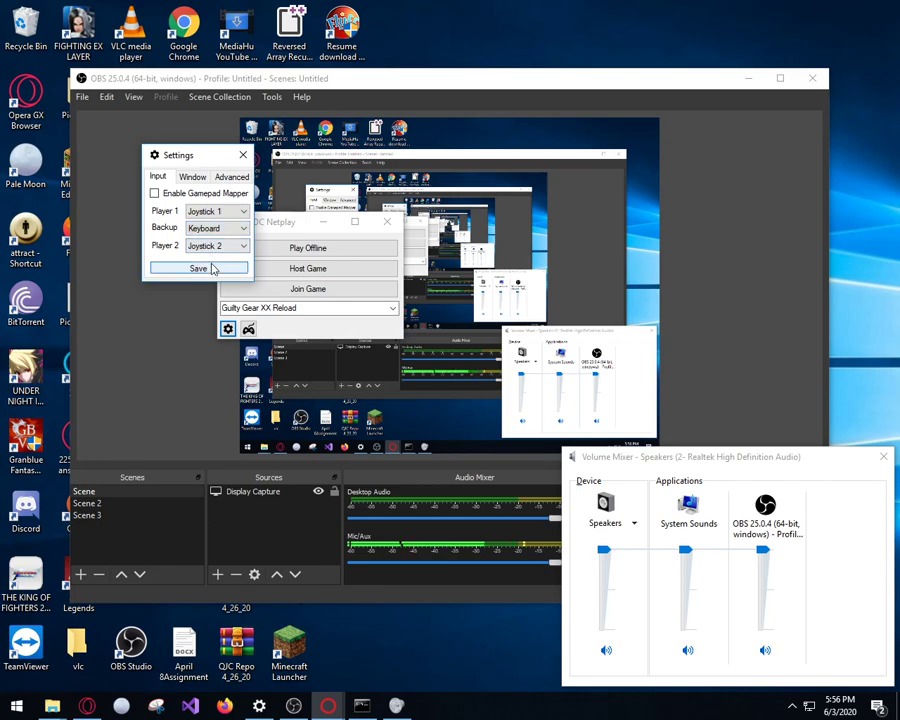
{"action": "left_click", "coordinate": [242, 155]}
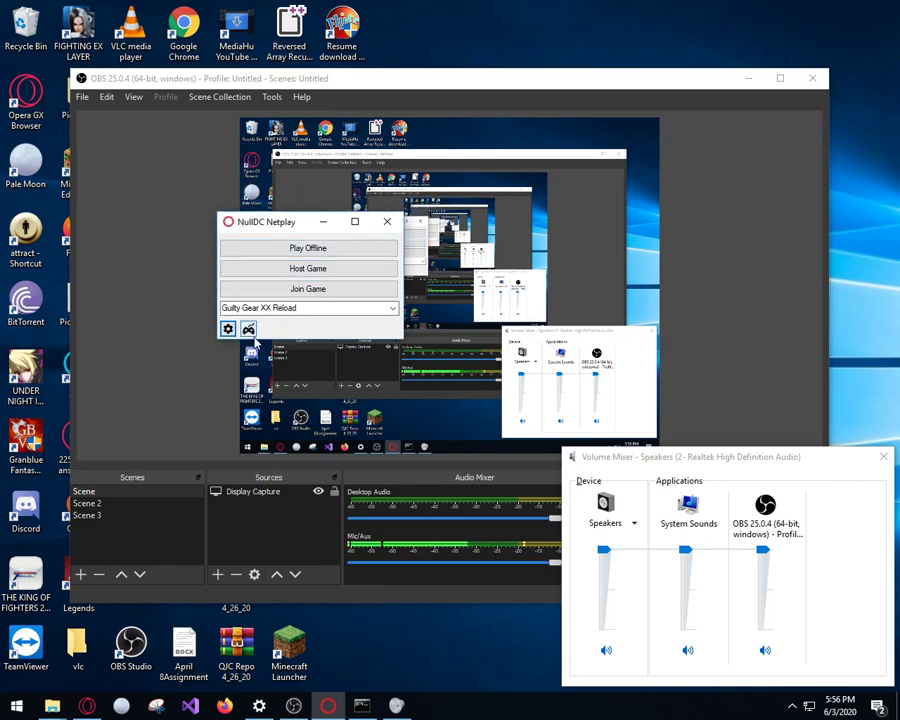
- Look over the Controller Setup window, close it, and open the Host Game window beside the launcher
{"action": "left_click", "coordinate": [248, 329]}
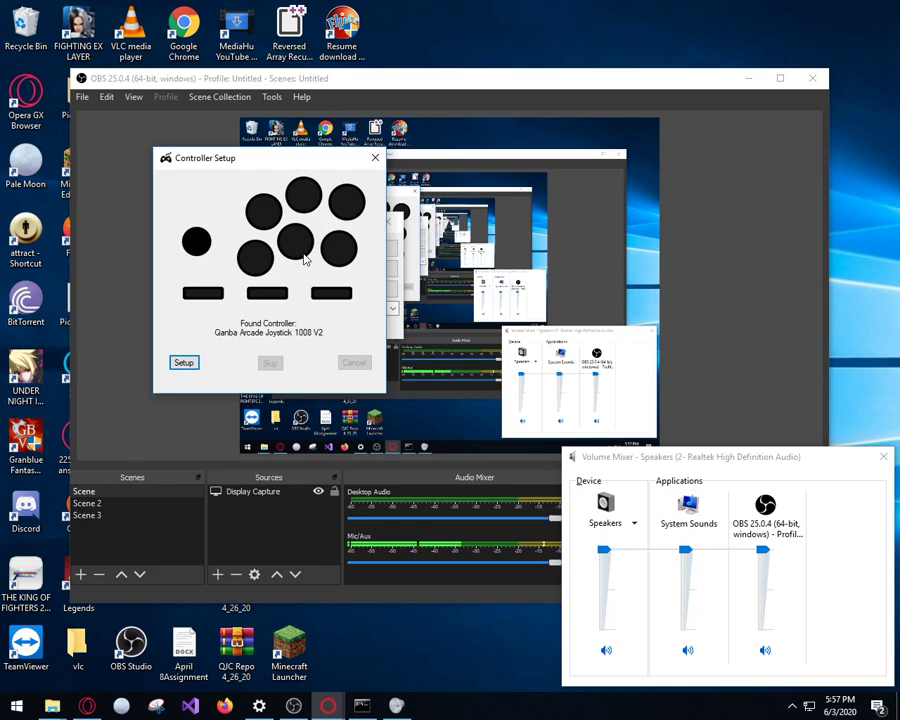
{"action": "left_click", "coordinate": [375, 158]}
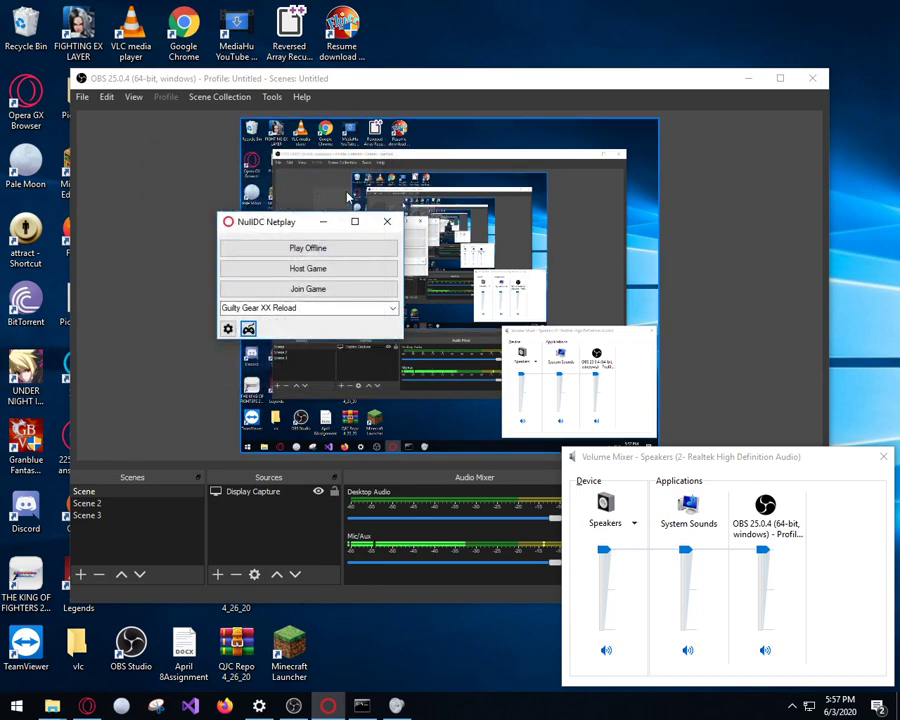
{"action": "left_click", "coordinate": [357, 268]}
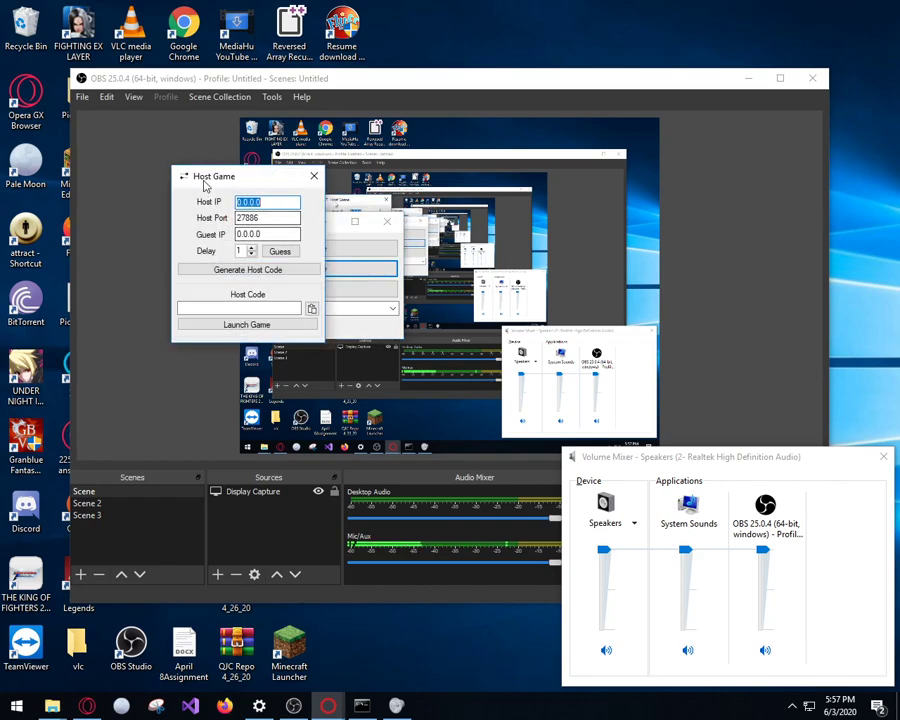
{"action": "left_click_drag", "start_coordinate": [210, 180], "coordinate": [556, 171]}
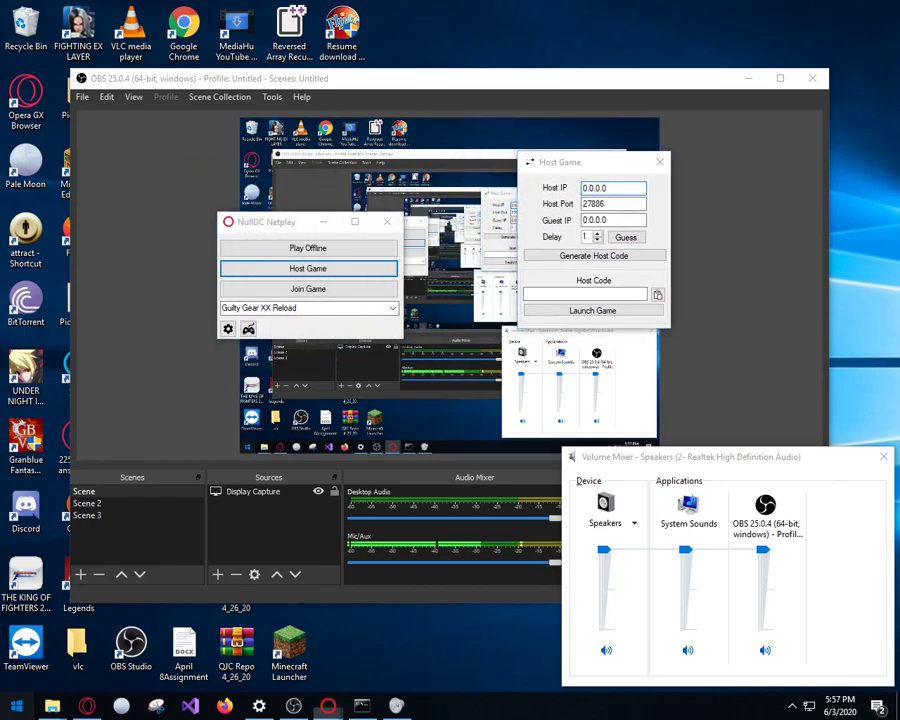
- Start Radmin VPN from the installed programs
{"action": "left_click", "coordinate": [16, 705]}
{"action": "scroll", "coordinate": [70, 580], "scroll_direction": "down", "scroll_amount": 10}
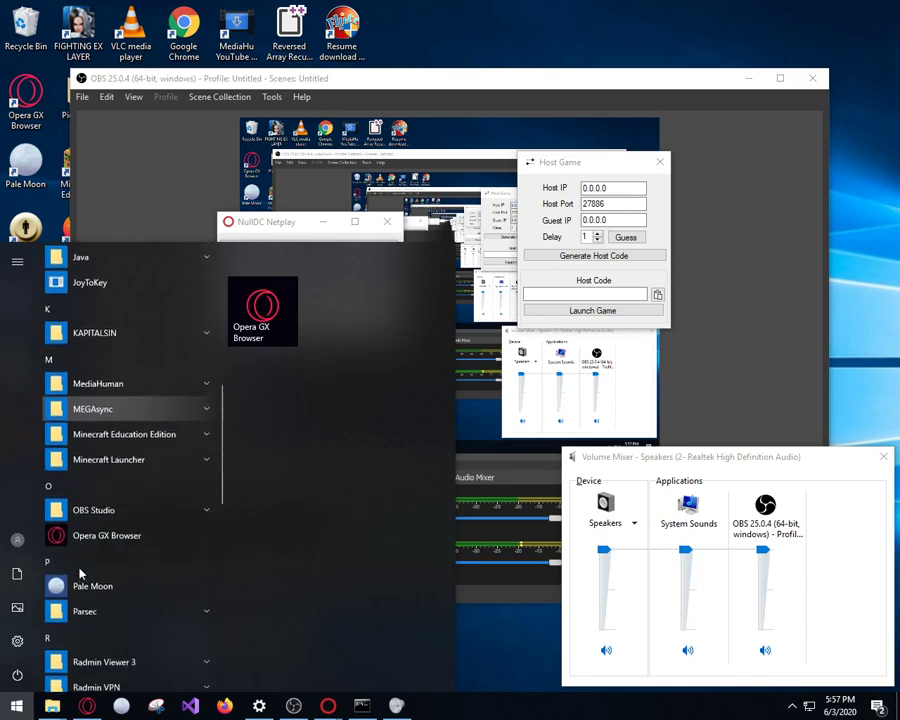
{"action": "left_click", "coordinate": [112, 524]}
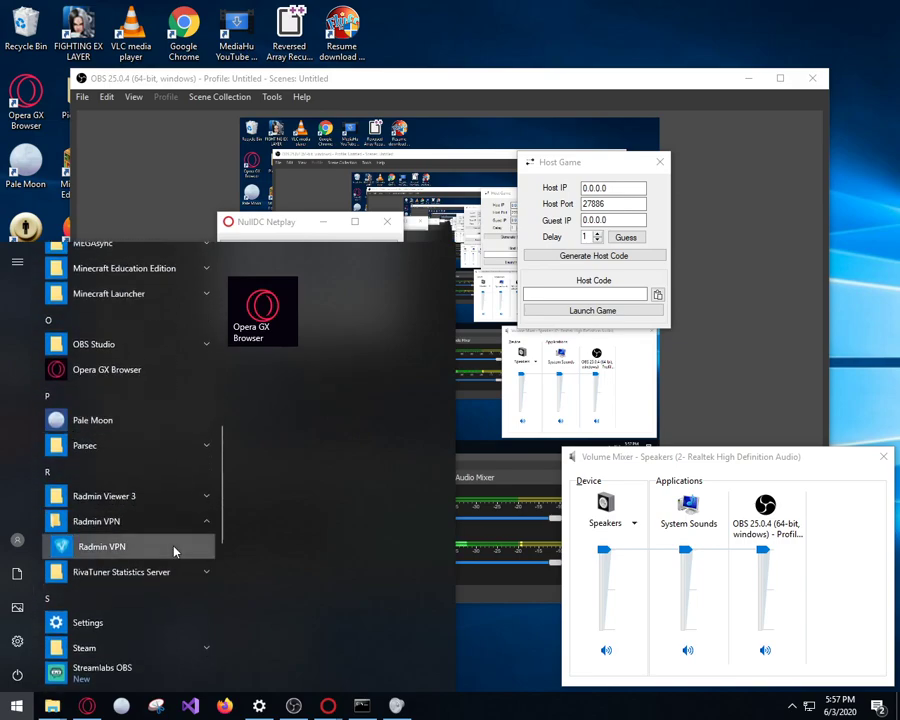
{"action": "left_click", "coordinate": [177, 548]}
- In File Explorer, locate the Radmin_VPN_1.1.3908.1 installer in the FGANullDCNaomi1.0.4 netplay folder, and minimize the folder window
{"action": "mouse_move", "coordinate": [45, 708]}
{"action": "mouse_move", "coordinate": [82, 644]}
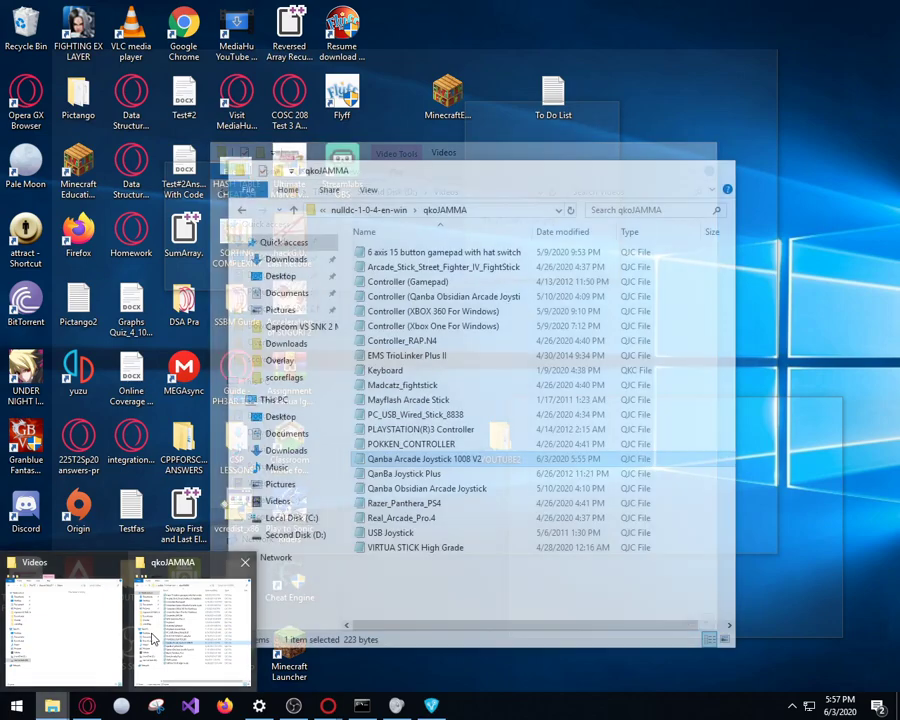
{"action": "left_click", "coordinate": [153, 634]}
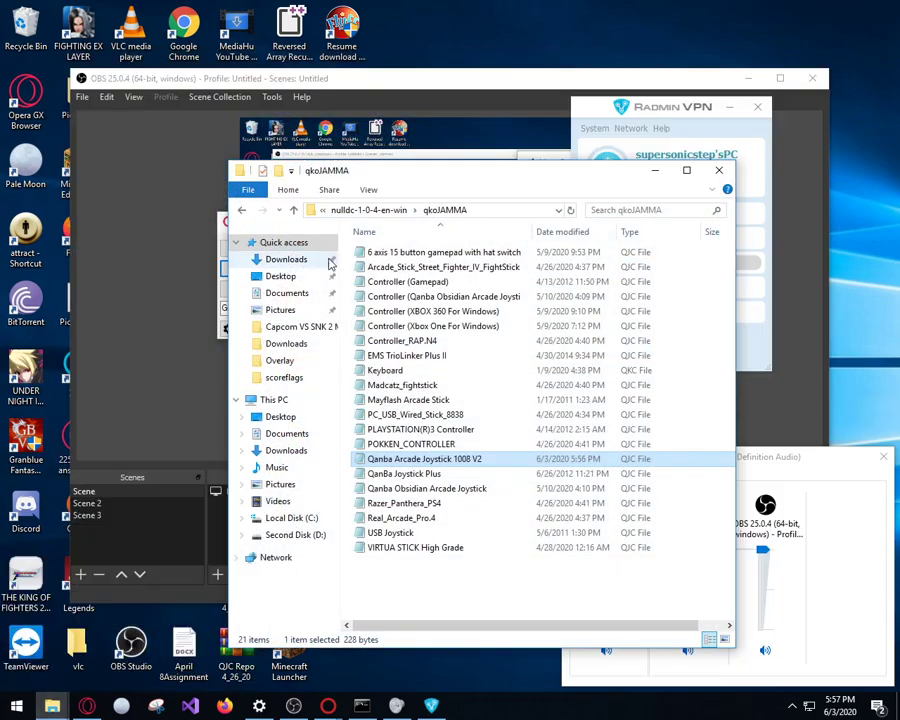
{"action": "left_click", "coordinate": [340, 210]}
{"action": "left_click", "coordinate": [338, 212]}
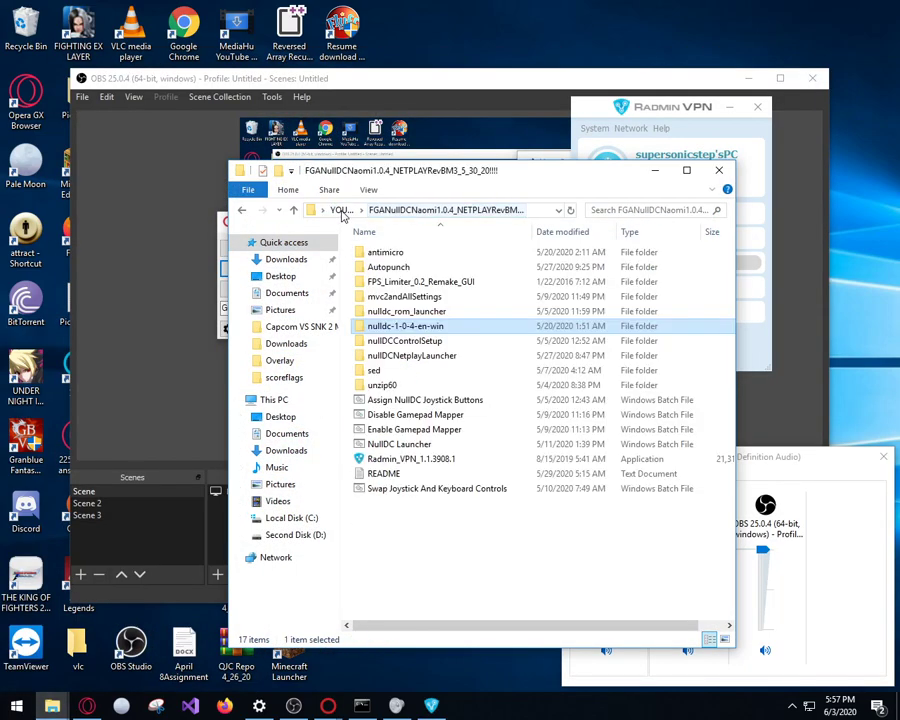
{"action": "left_click", "coordinate": [420, 458]}
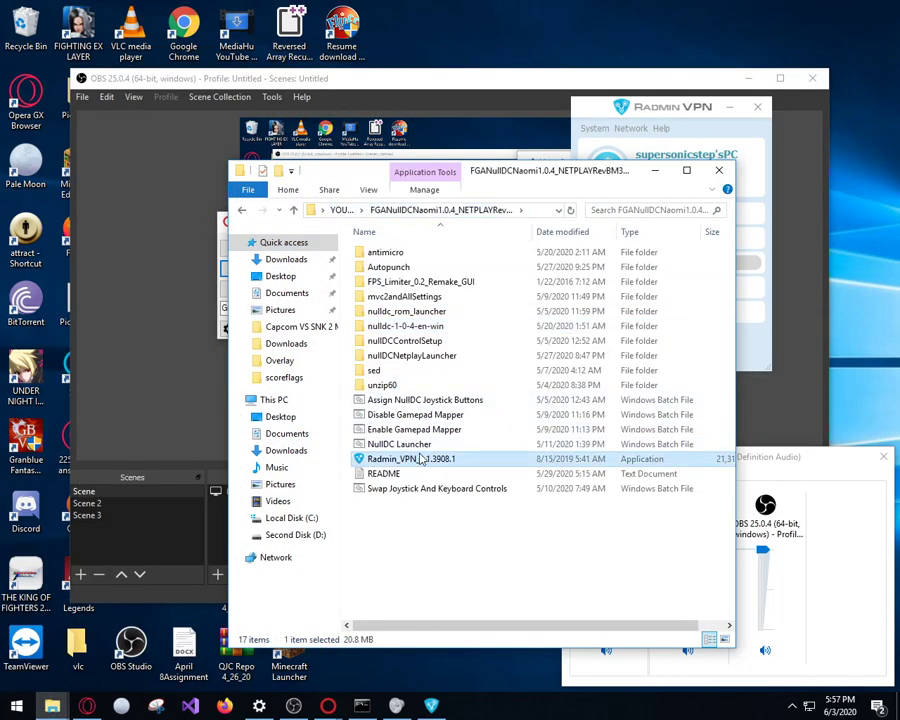
{"action": "left_click", "coordinate": [655, 171]}
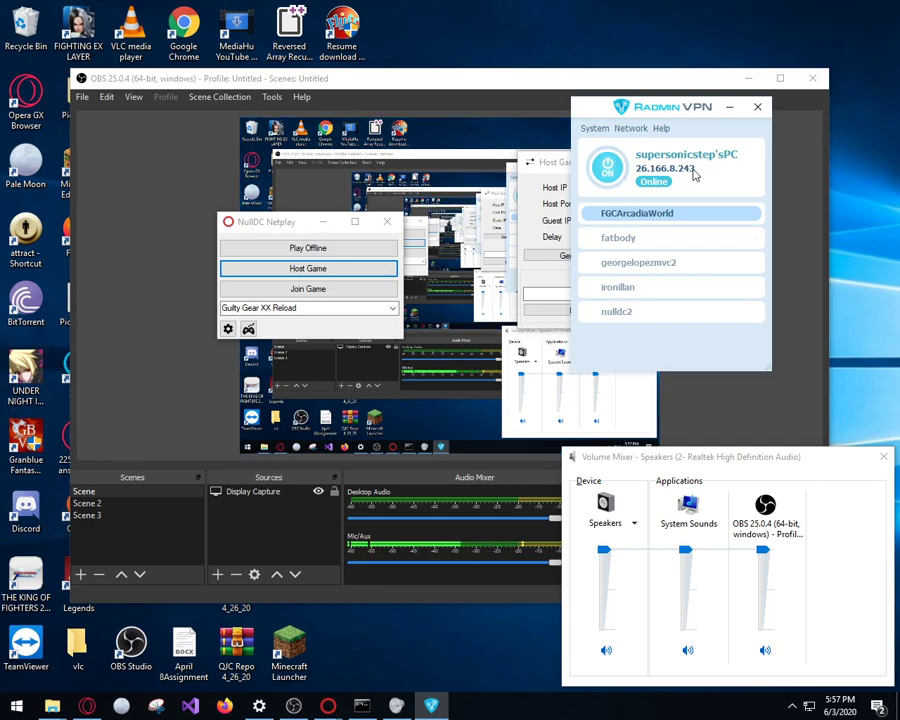
- Copy this PC's IP address, 26.166.8.243, from Radmin VPN and paste it as the Host IP in the Host Game window
{"action": "left_click", "coordinate": [337, 267]}
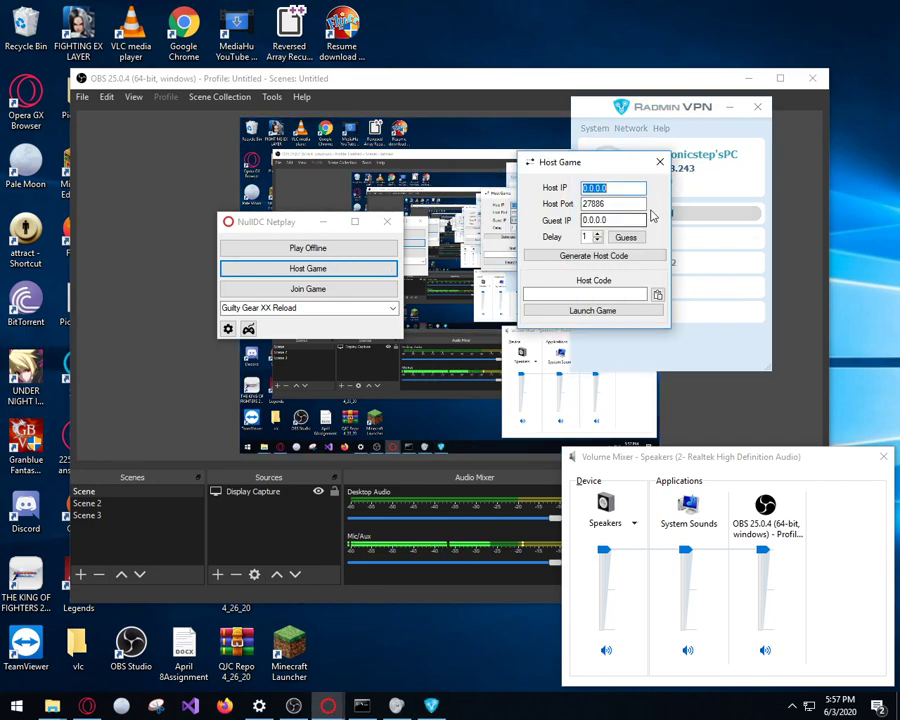
{"action": "left_click_drag", "start_coordinate": [602, 169], "coordinate": [428, 169]}
{"action": "right_click", "coordinate": [667, 177]}
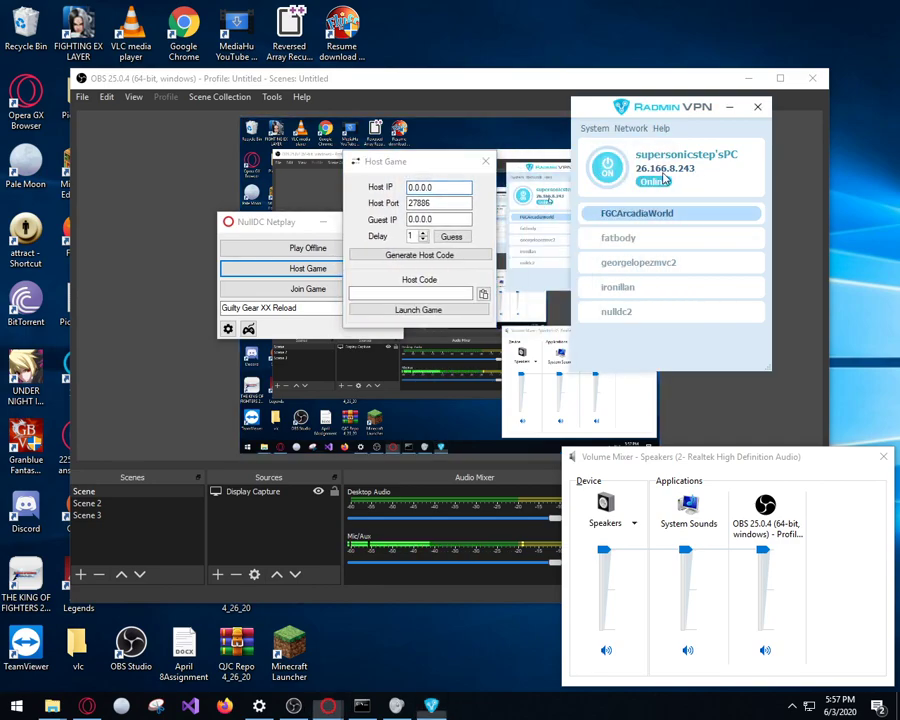
{"action": "left_click", "coordinate": [705, 182]}
{"action": "left_click", "coordinate": [460, 187]}
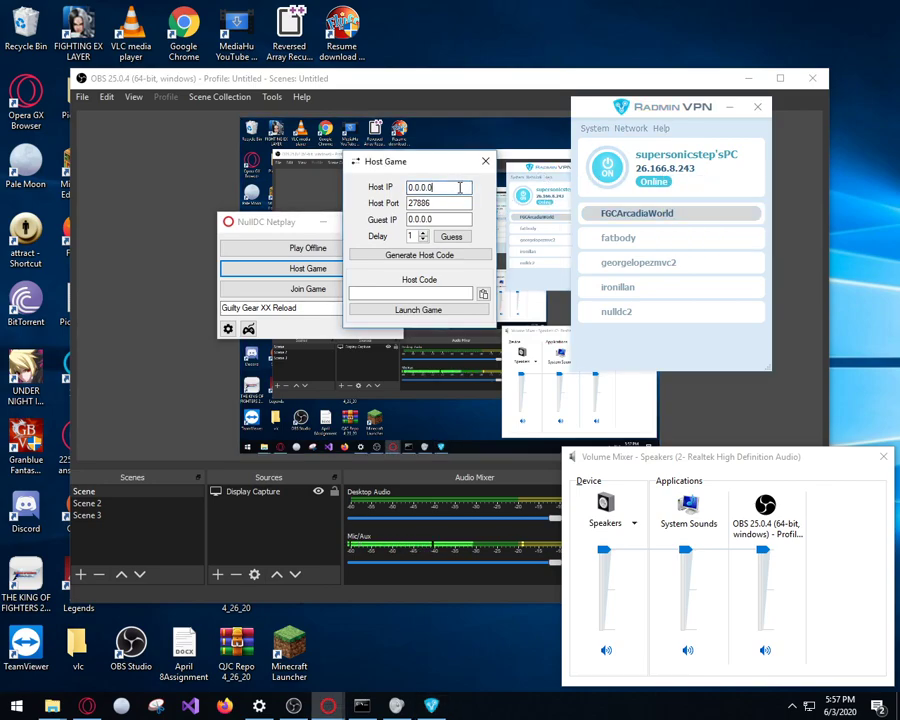
{"action": "right_click", "coordinate": [460, 190]}
{"action": "left_click", "coordinate": [504, 246]}
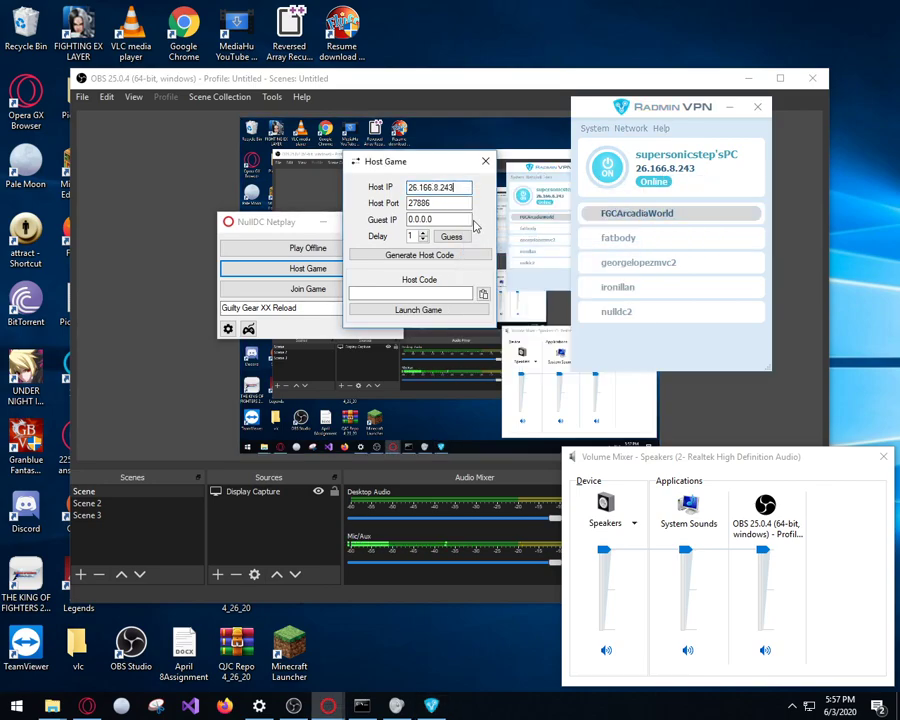
- Paste the same address, 26.166.8.243, as the Guest IP and have the launcher guess the delay
{"action": "left_click", "coordinate": [470, 218]}
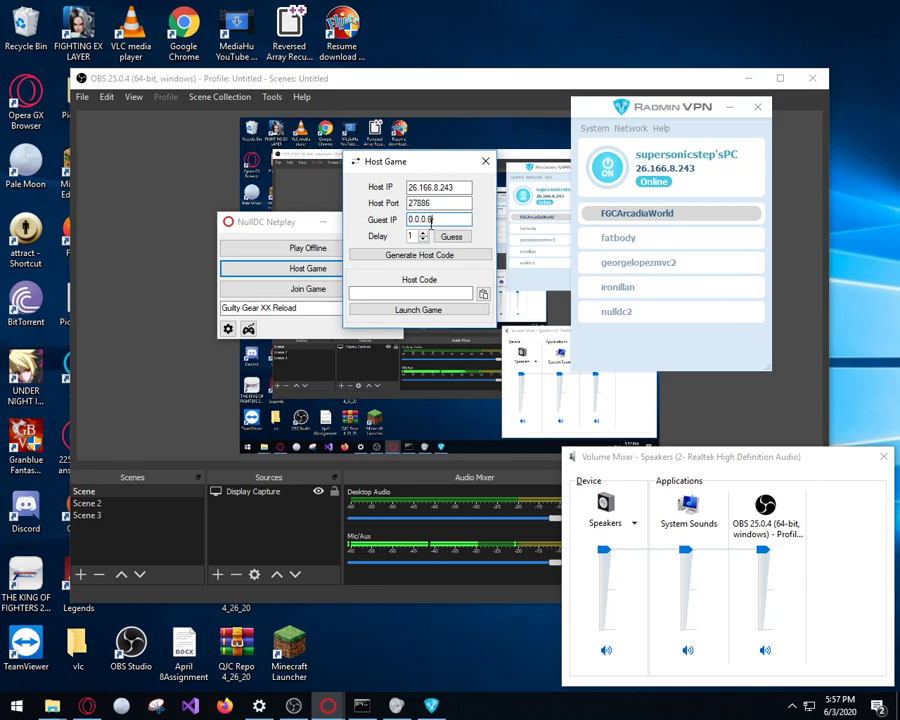
{"action": "double_click", "coordinate": [432, 219]}
{"action": "left_click", "coordinate": [444, 237]}
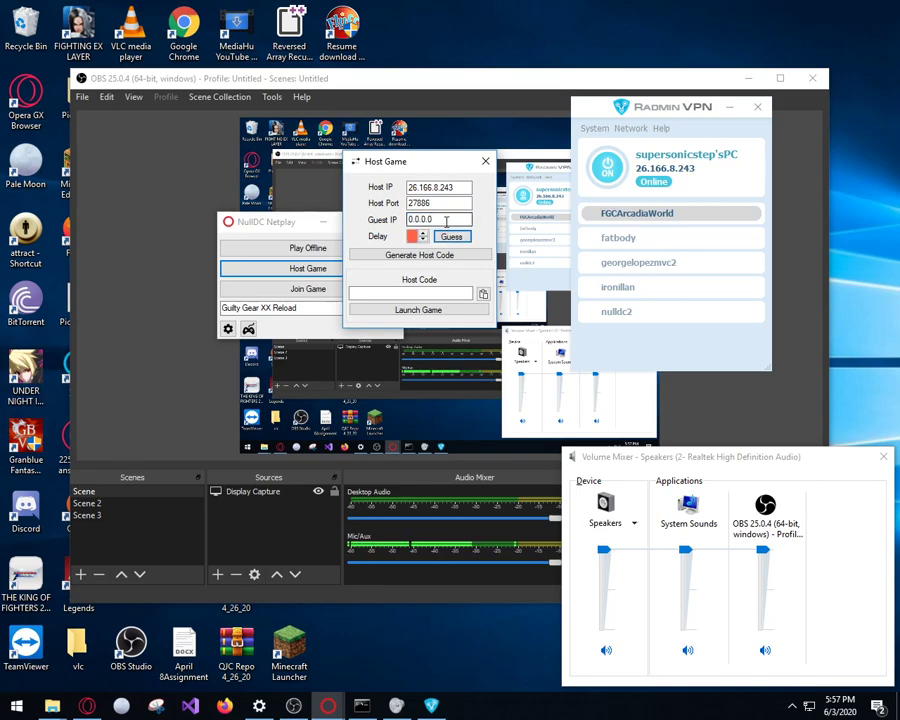
{"action": "double_click", "coordinate": [446, 220]}
{"action": "right_click", "coordinate": [446, 222]}
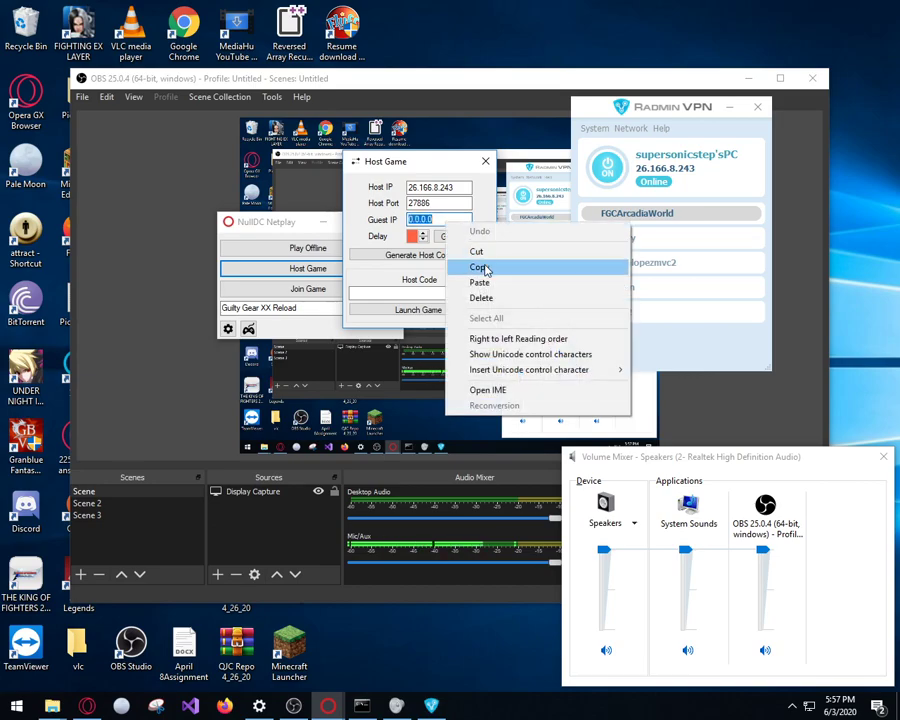
{"action": "left_click", "coordinate": [479, 282]}
{"action": "left_click", "coordinate": [458, 236]}
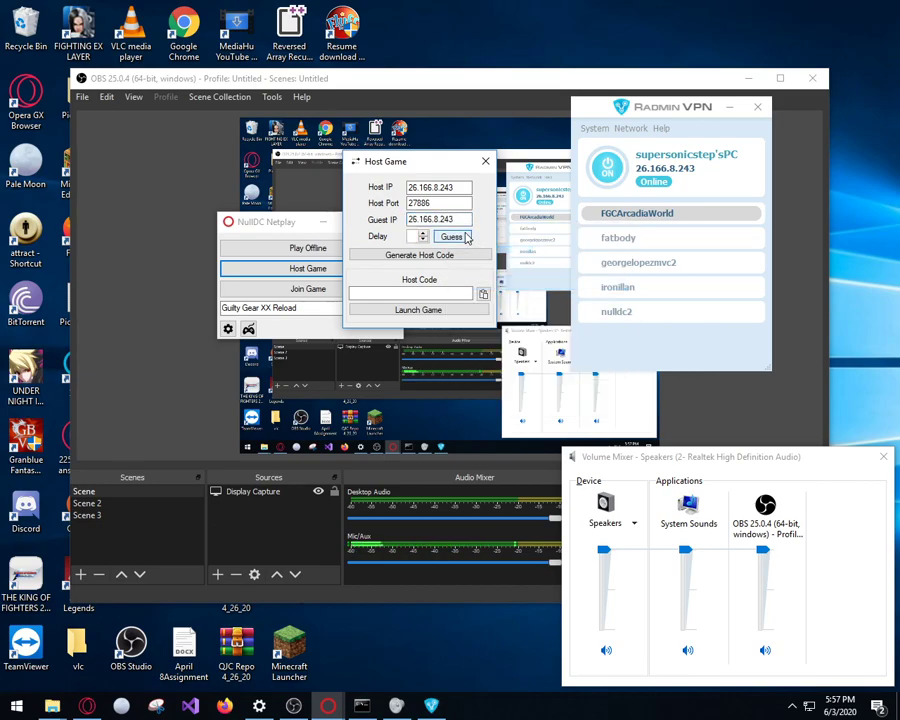
- Adjust the hosting delay manually and leave it at 1
{"action": "left_click", "coordinate": [423, 233]}
{"action": "left_click", "coordinate": [423, 233]}
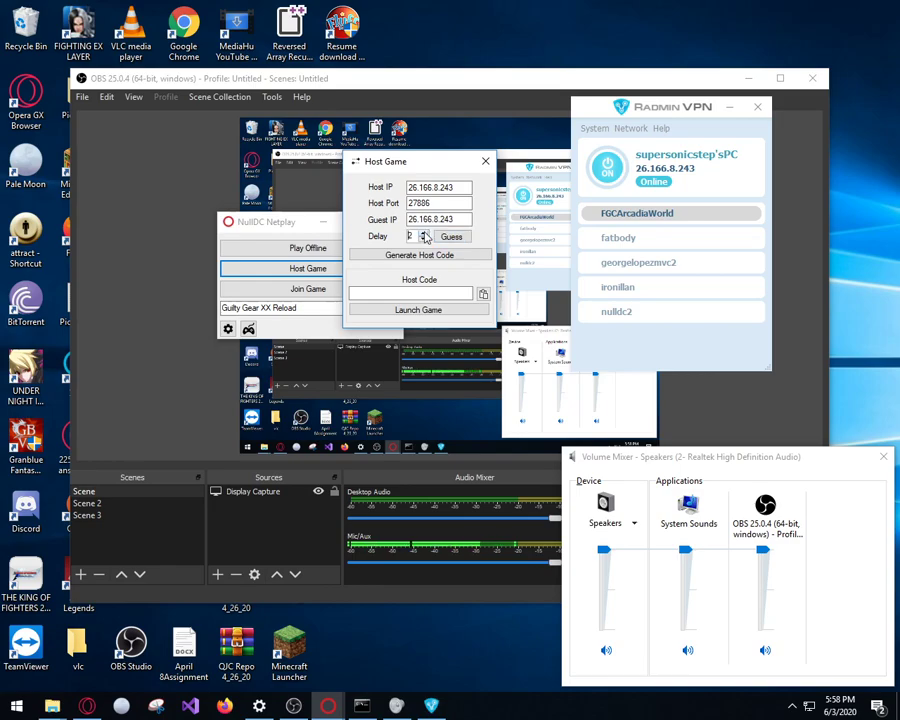
{"action": "left_click", "coordinate": [423, 240]}
{"action": "left_click", "coordinate": [423, 233]}
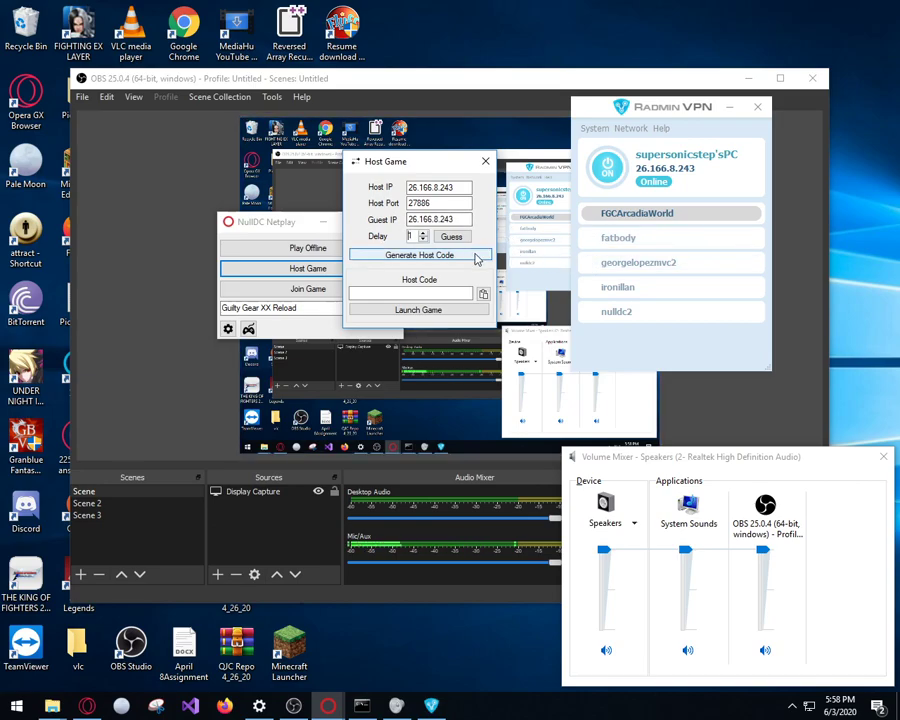
- Generate the host code, copy it to the clipboard, and close the Host Game window
{"action": "left_click", "coordinate": [409, 258]}
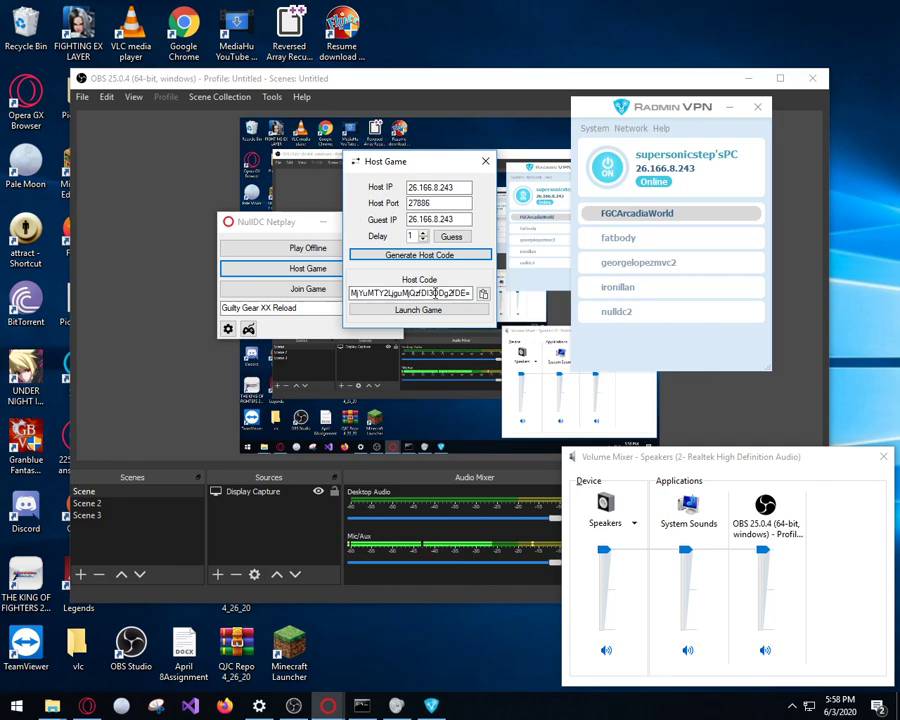
{"action": "double_click", "coordinate": [434, 292]}
{"action": "right_click", "coordinate": [434, 292]}
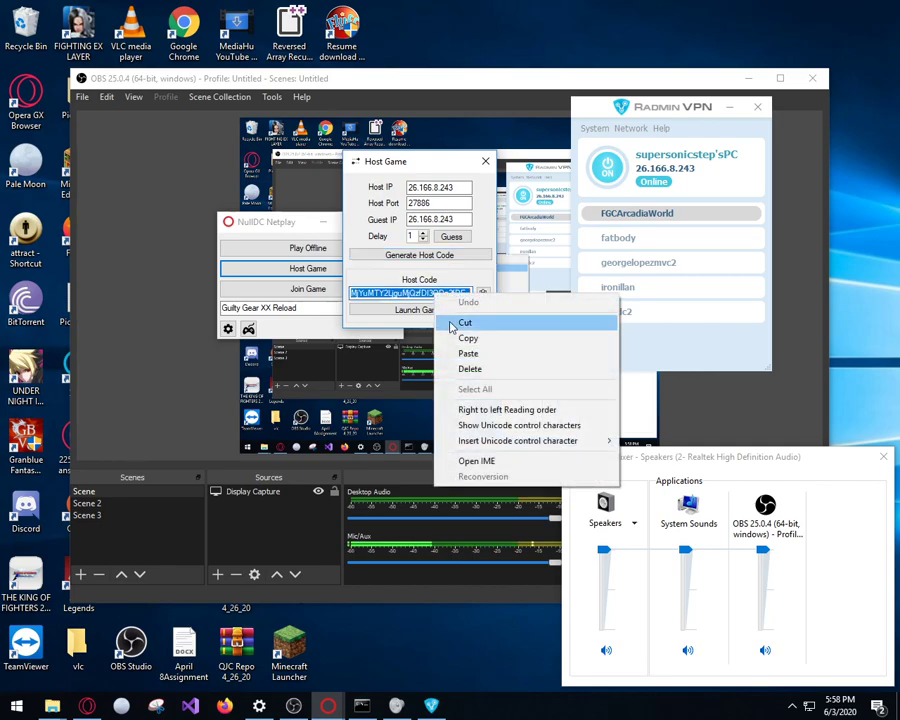
{"action": "left_click", "coordinate": [464, 334]}
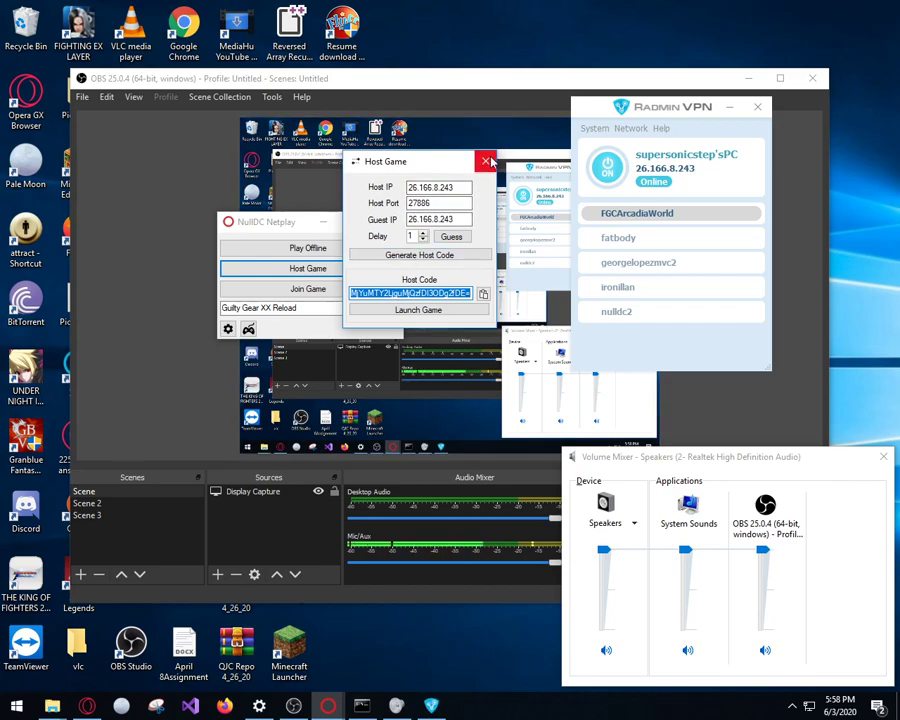
{"action": "left_click", "coordinate": [486, 162]}
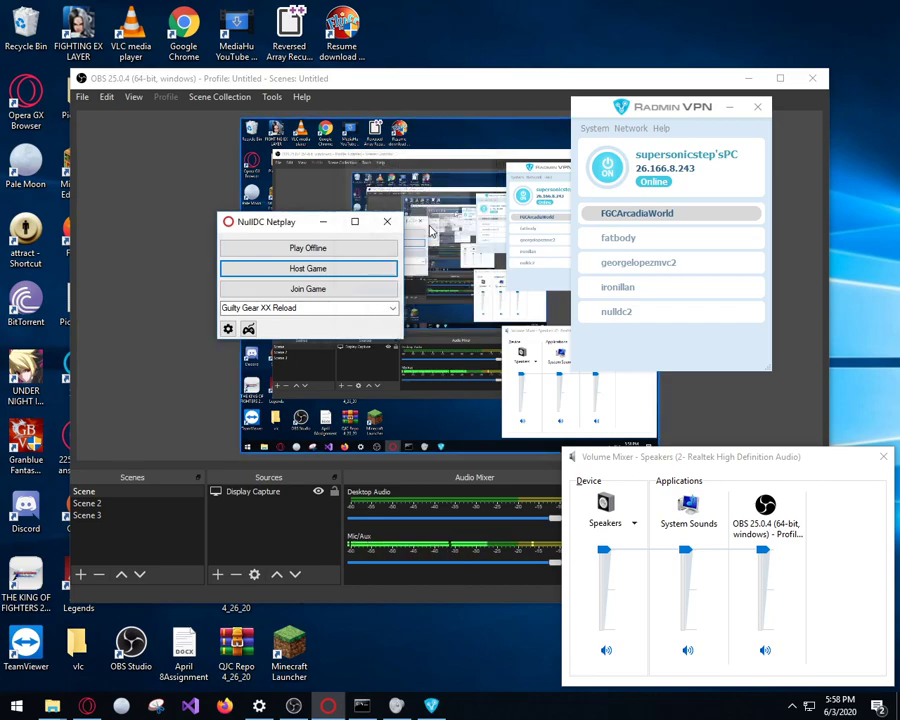
- Choose Marvel vs Capcom 2 as the game, and open and close its Host Game window
{"action": "left_click", "coordinate": [392, 309]}
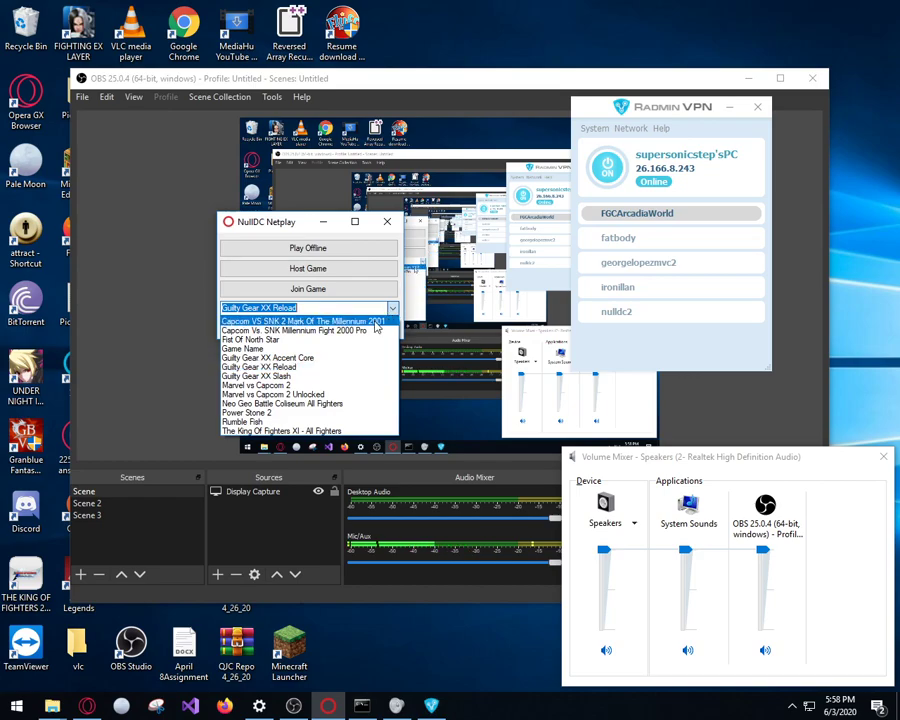
{"action": "left_click", "coordinate": [310, 386]}
{"action": "left_click", "coordinate": [300, 266]}
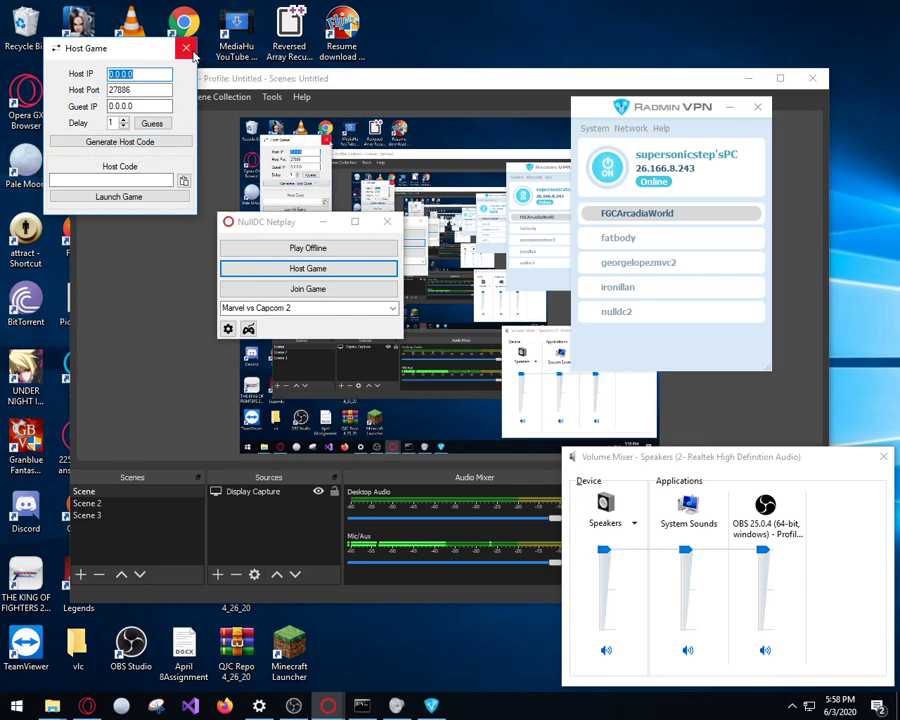
{"action": "left_click", "coordinate": [190, 52]}
- Open the Join Game window, move it over the launcher to view the host code entry, and close it
{"action": "left_click", "coordinate": [331, 291]}
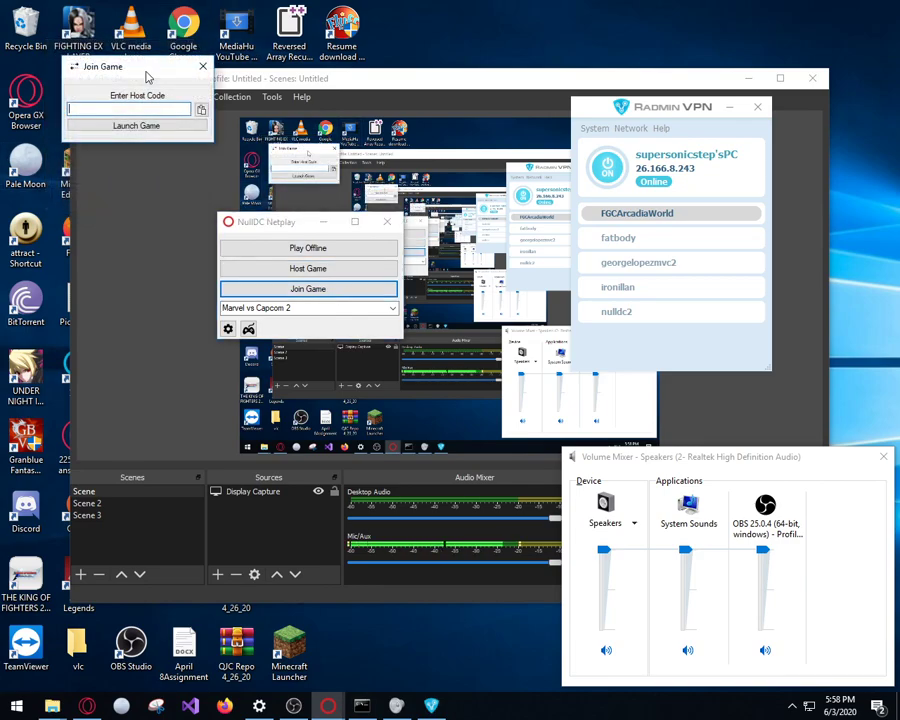
{"action": "left_click_drag", "start_coordinate": [147, 77], "coordinate": [366, 239]}
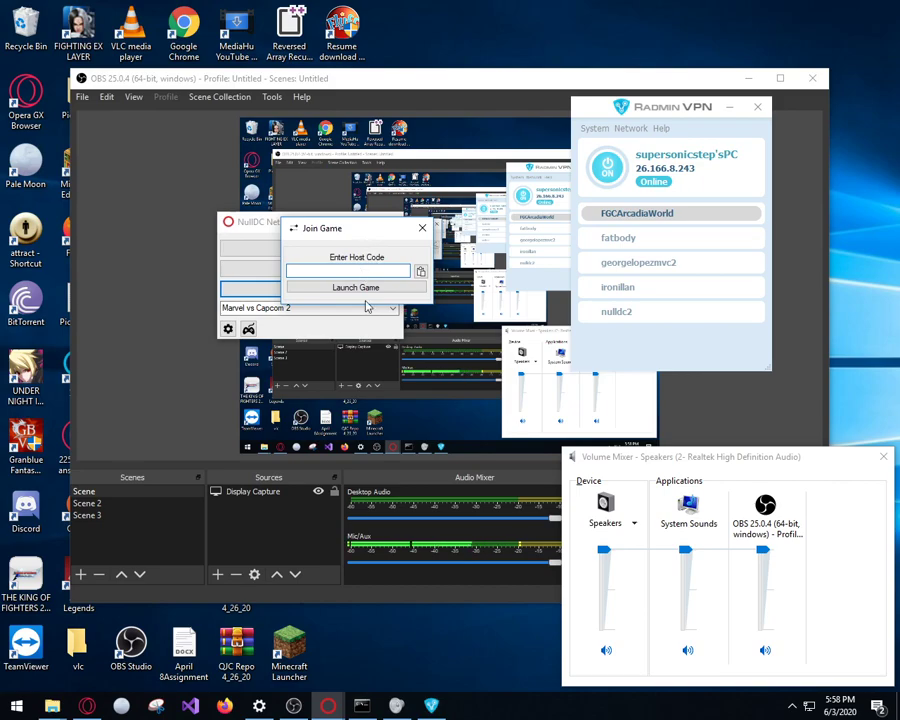
{"action": "left_click", "coordinate": [421, 228]}
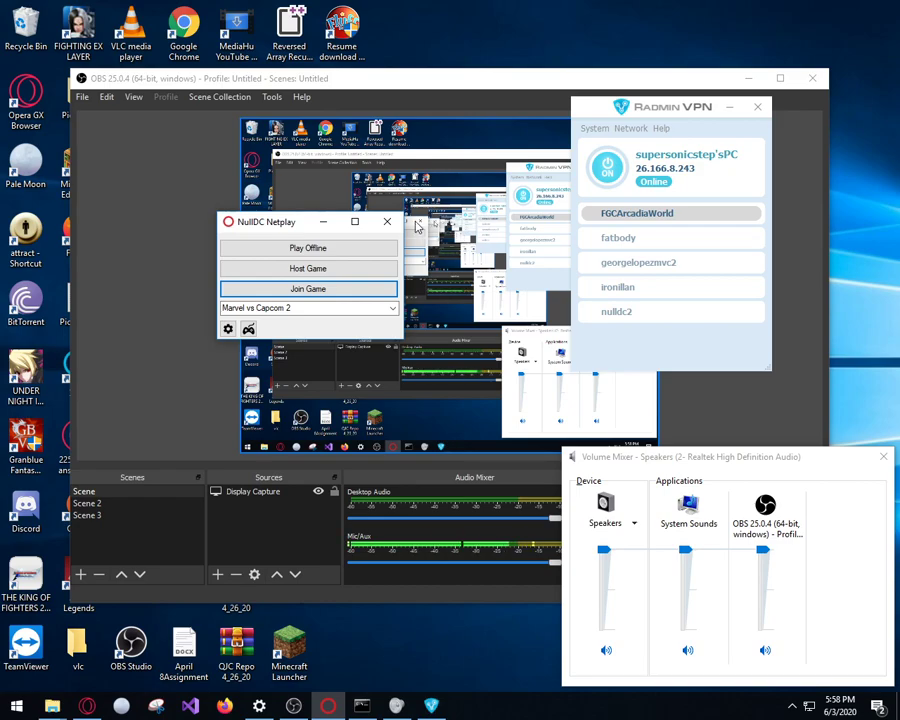
- Switch to File Explorer and open the computer's system properties from This PC
{"action": "mouse_move", "coordinate": [52, 705]}
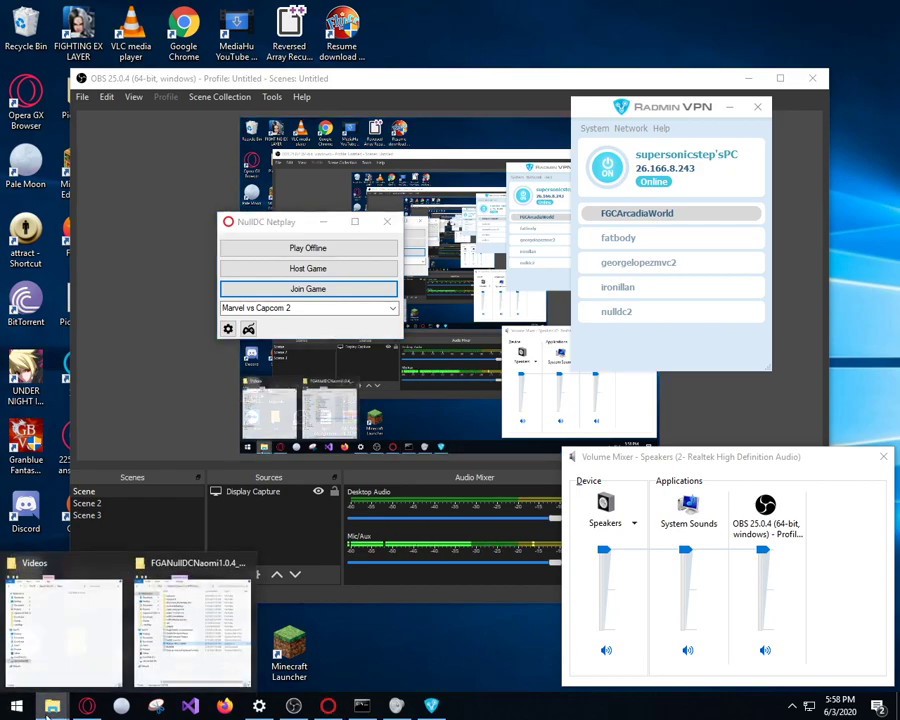
{"action": "left_click", "coordinate": [45, 673]}
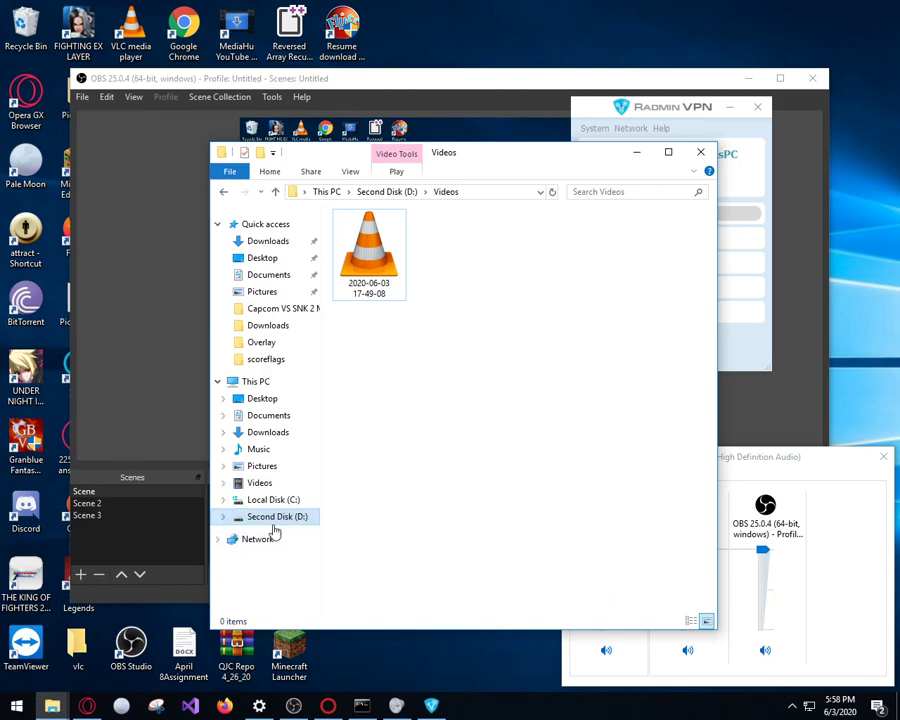
{"action": "left_click", "coordinate": [273, 398]}
{"action": "left_click", "coordinate": [268, 383]}
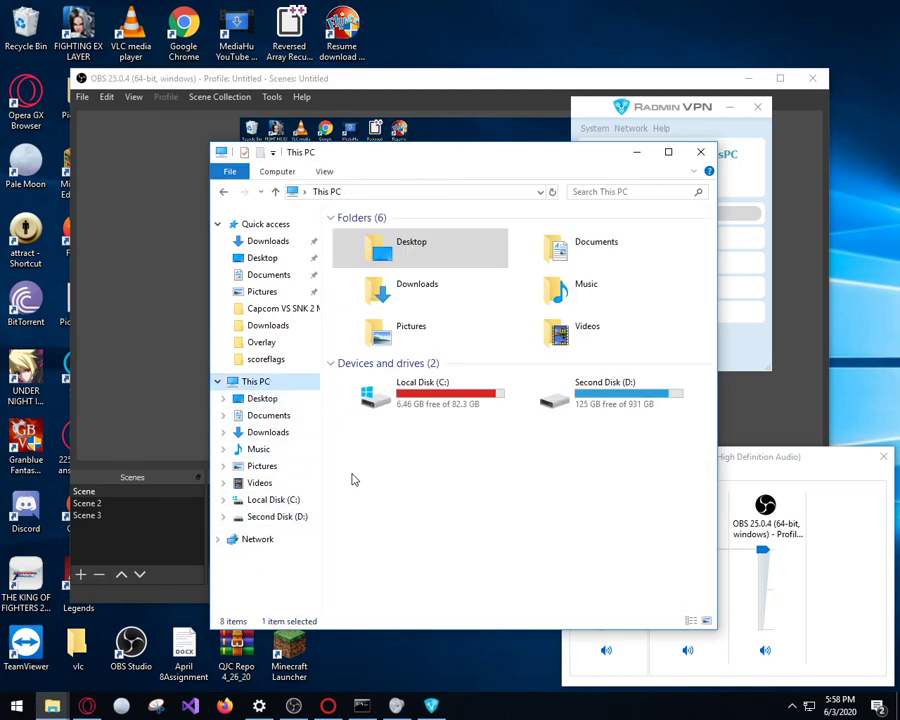
{"action": "right_click", "coordinate": [362, 497]}
{"action": "left_click", "coordinate": [405, 644]}
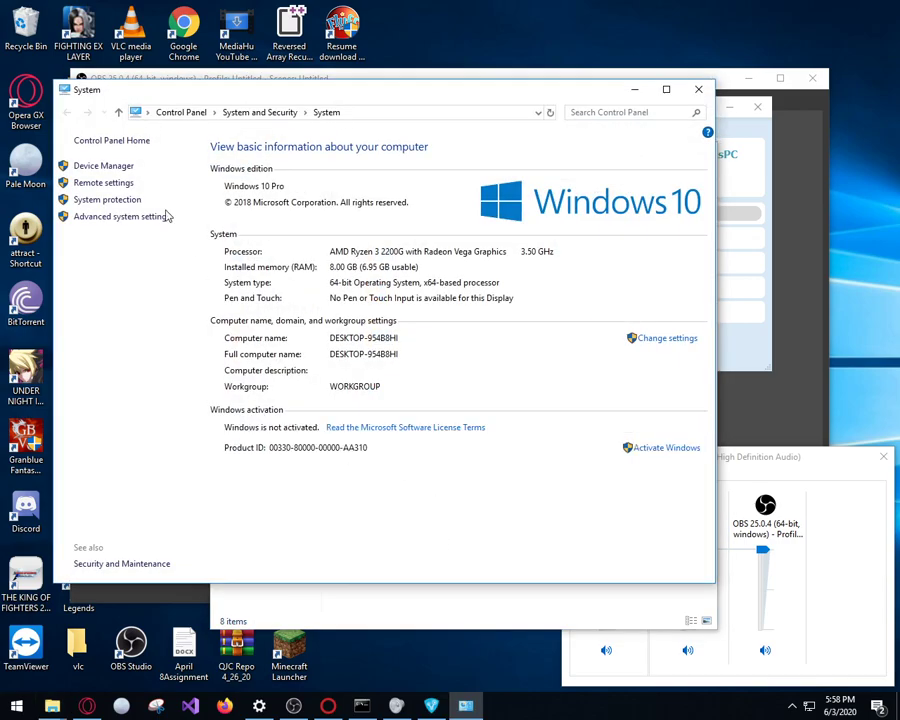
- Go to Windows Defender Firewall in the Control Panel and open its list of allowed apps
{"action": "left_click", "coordinate": [112, 141]}
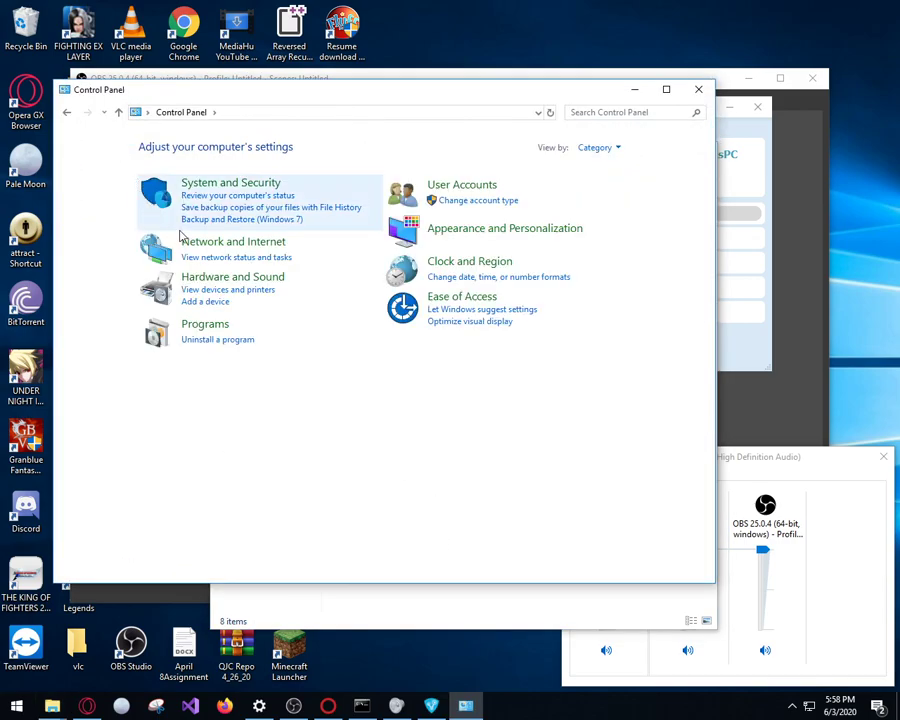
{"action": "left_click", "coordinate": [220, 185]}
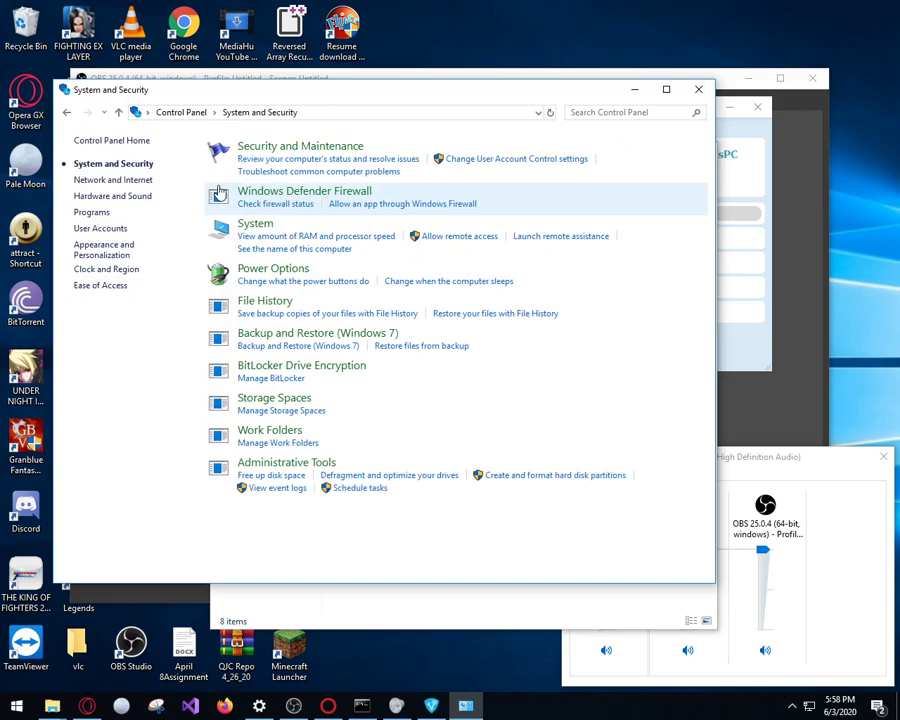
{"action": "left_click", "coordinate": [287, 192]}
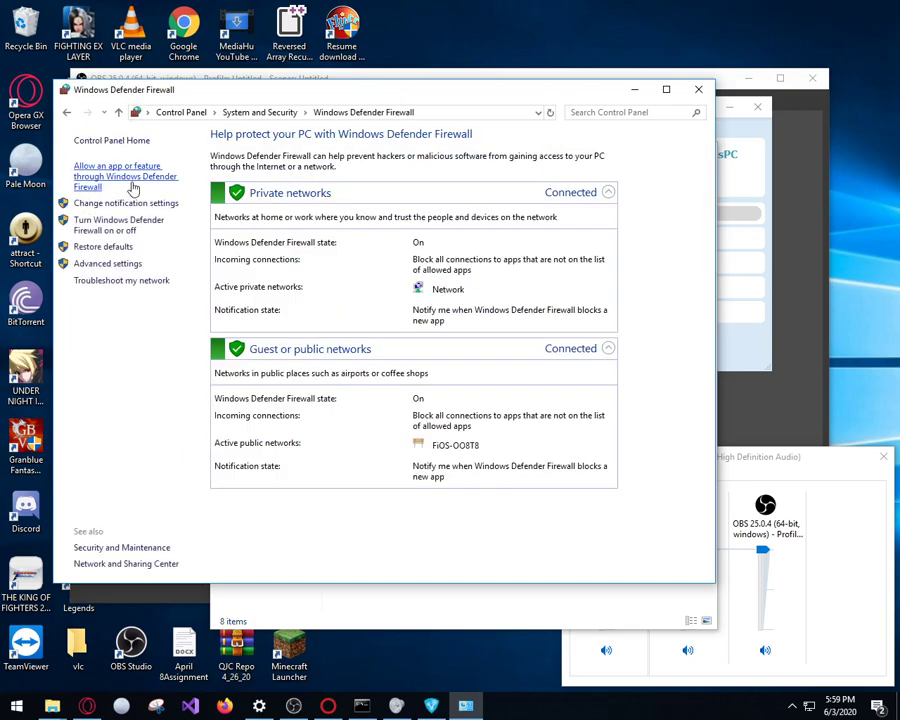
{"action": "left_click", "coordinate": [134, 182]}
- Find the nulldc_win32_release-notrace entries among the allowed apps and check their Private and Public network permissions
{"action": "scroll", "coordinate": [378, 292], "scroll_direction": "down", "scroll_amount": 10}
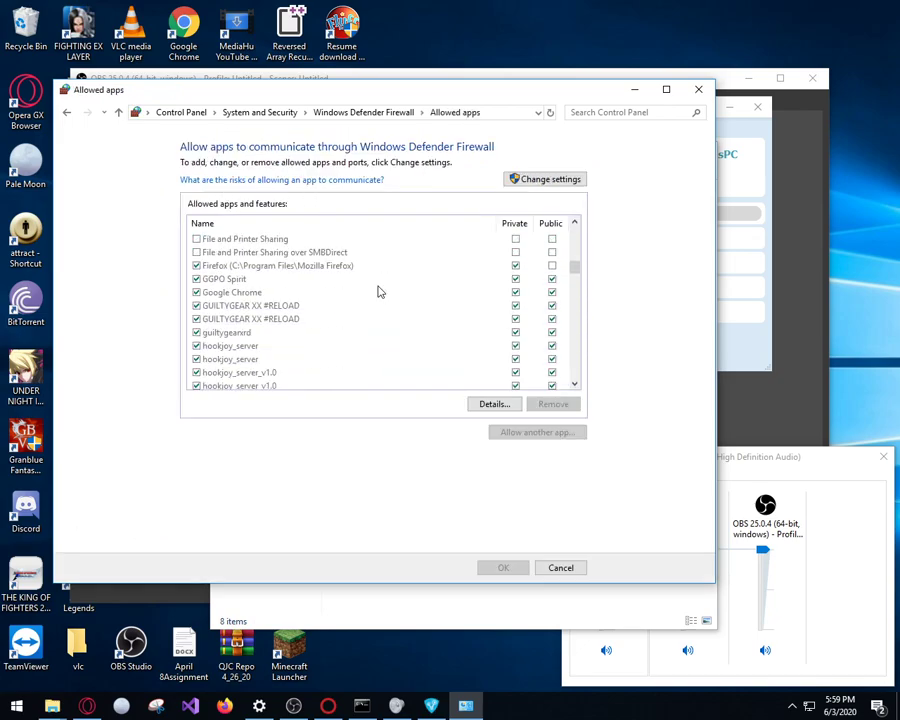
{"action": "scroll", "coordinate": [378, 292], "scroll_direction": "down", "scroll_amount": 15}
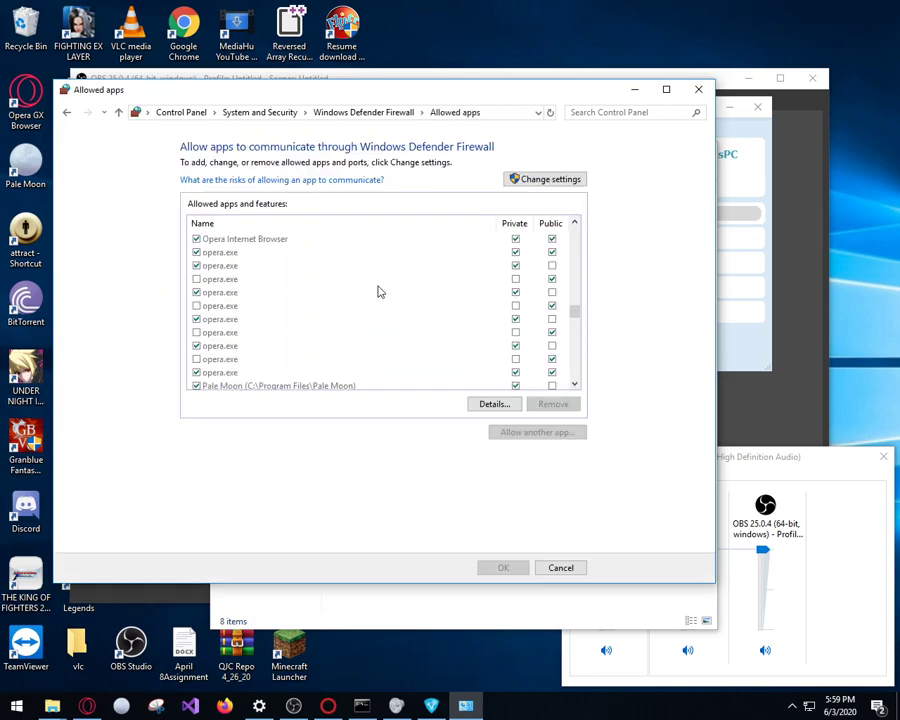
{"action": "scroll", "coordinate": [378, 292], "scroll_direction": "up", "scroll_amount": 2}
{"action": "scroll", "coordinate": [378, 292], "scroll_direction": "up", "scroll_amount": 1}
{"action": "left_click", "coordinate": [272, 280]}
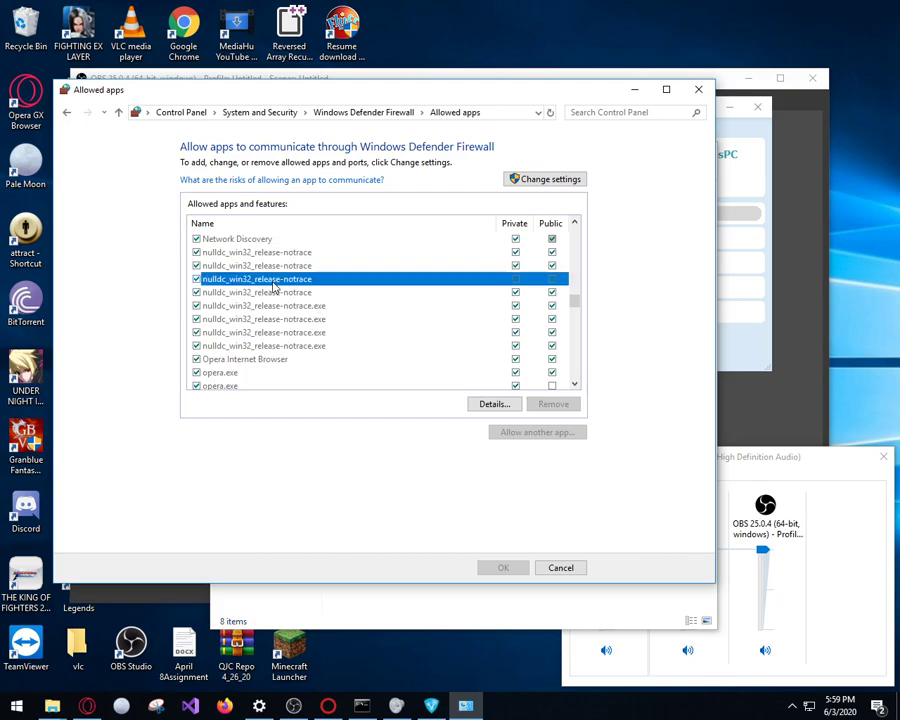
{"action": "left_click", "coordinate": [266, 266]}
{"action": "left_click", "coordinate": [261, 318]}
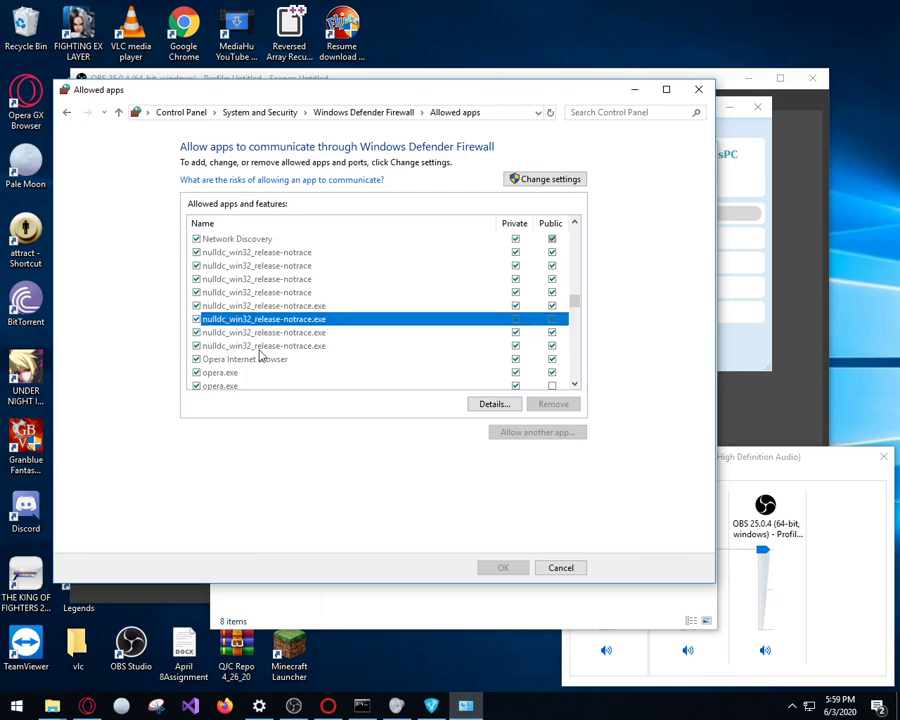
{"action": "left_click", "coordinate": [262, 349]}
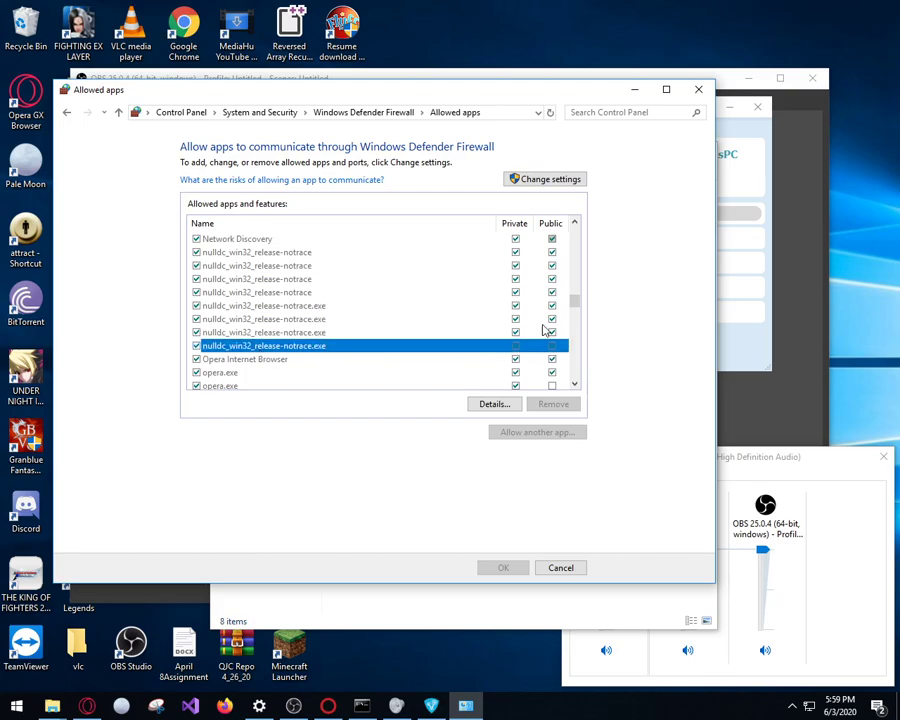
{"action": "left_click", "coordinate": [505, 304]}
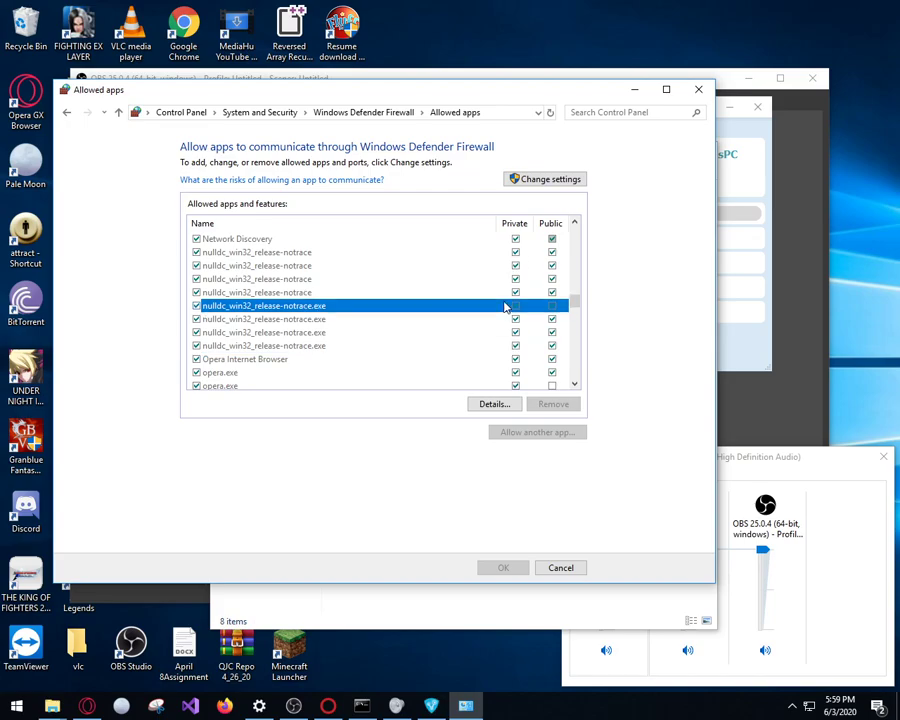
{"action": "left_click", "coordinate": [510, 267]}
{"action": "left_click", "coordinate": [472, 293]}
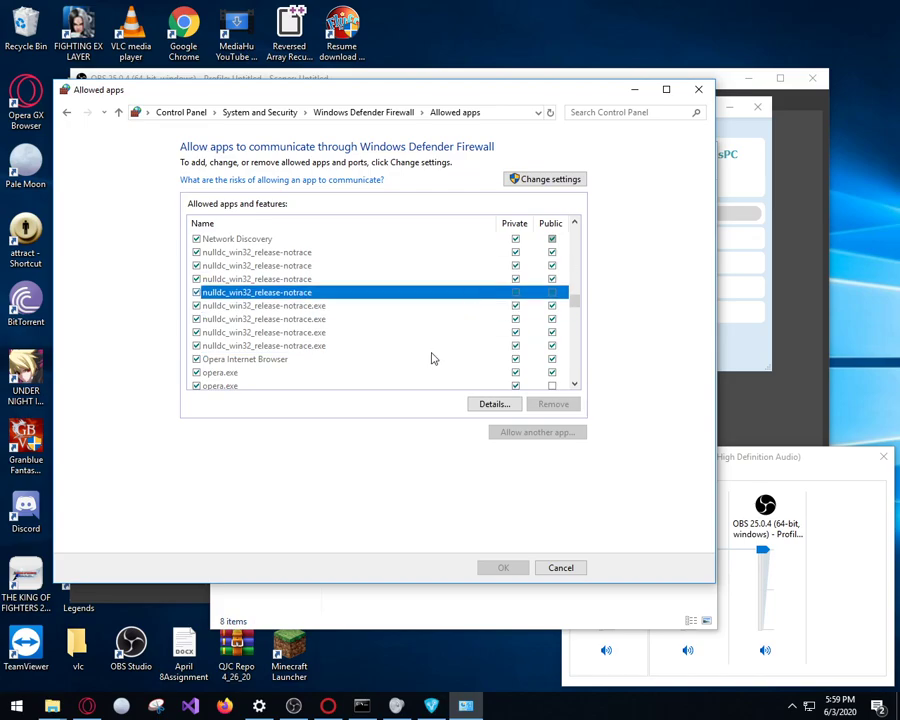
{"action": "left_click", "coordinate": [430, 359]}
- Return from the firewall settings to the NullDC Netplay launcher and check its list of available games
{"action": "left_click", "coordinate": [697, 90]}
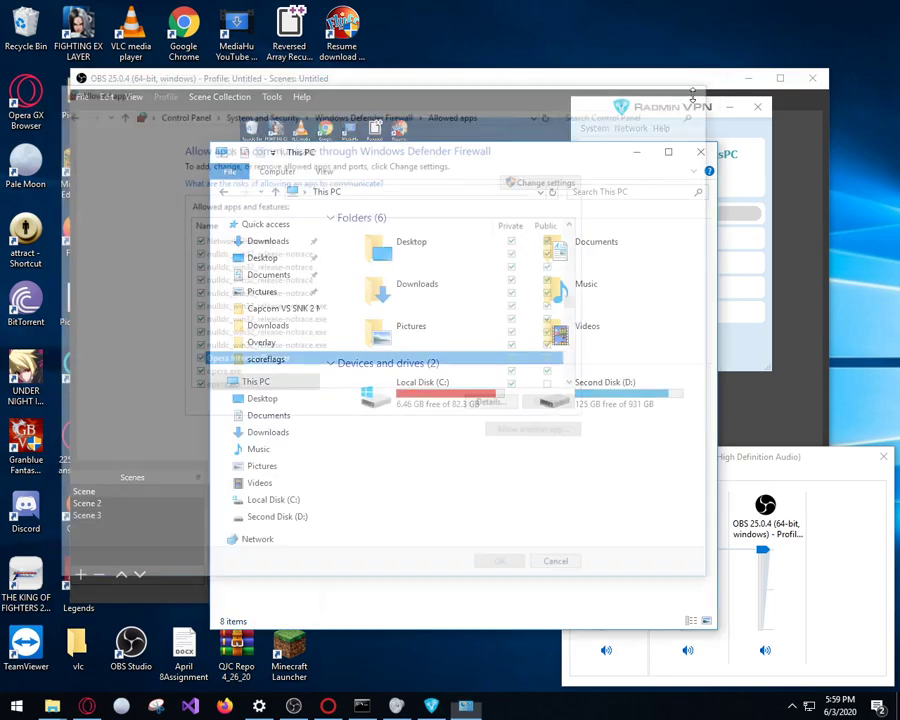
{"action": "left_click", "coordinate": [634, 152]}
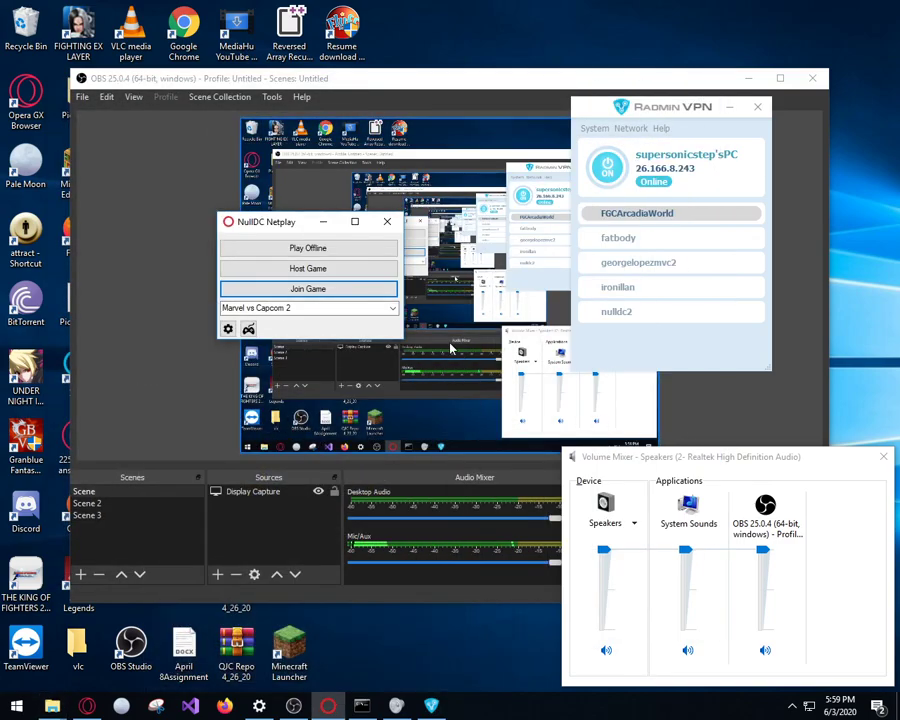
{"action": "left_click", "coordinate": [394, 310]}
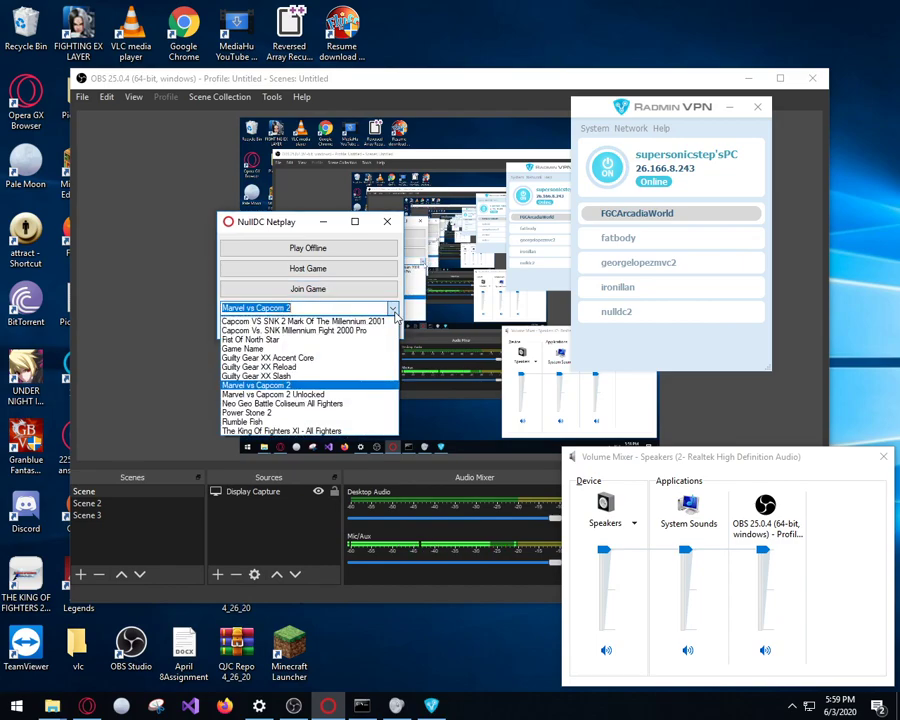
{"action": "left_click", "coordinate": [395, 314]}
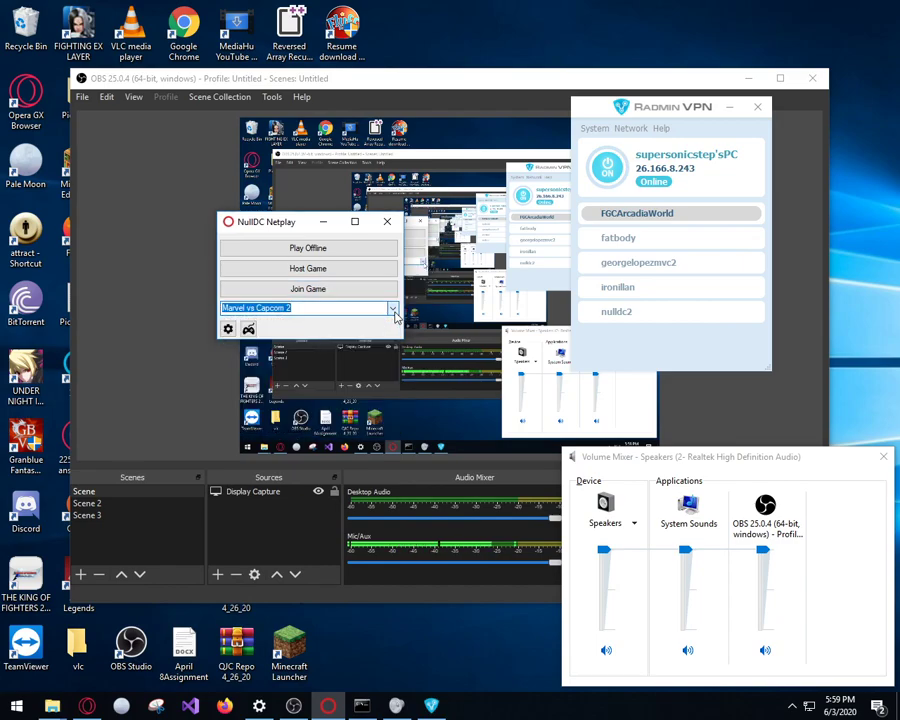